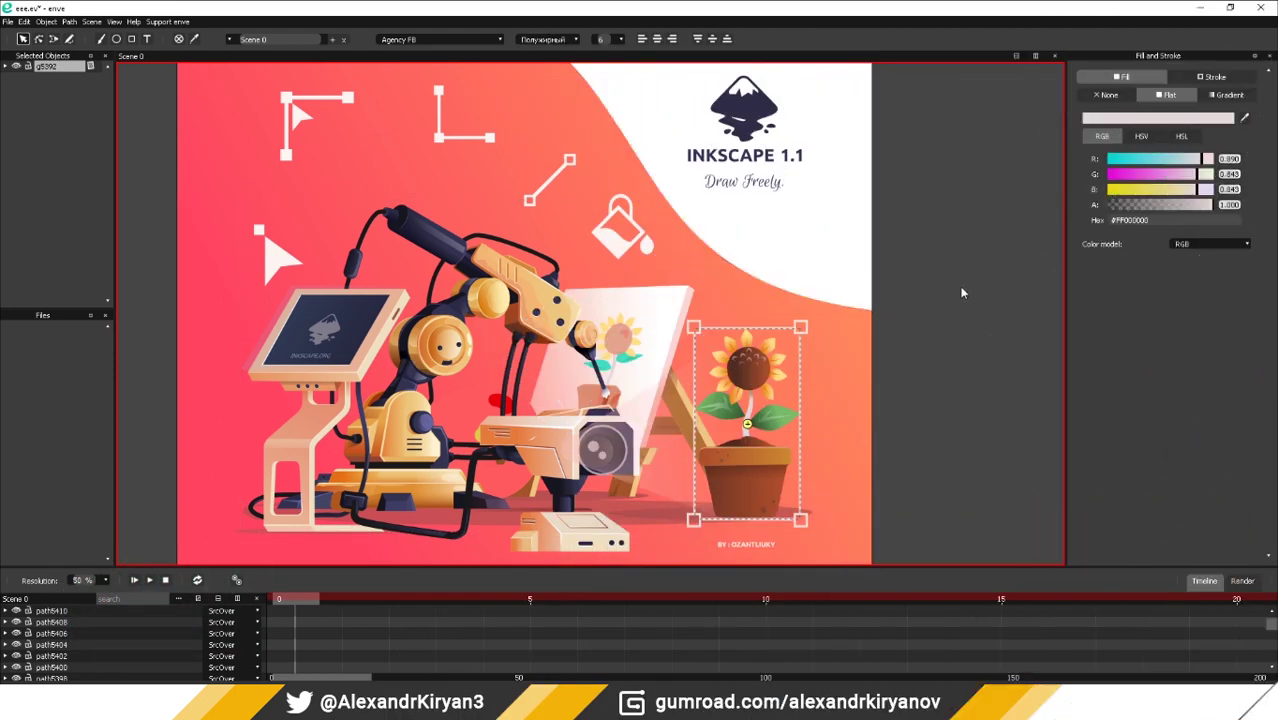
Step: Deselect the imported flower pot artwork in enve by clicking the empty canvas
click(961, 293)
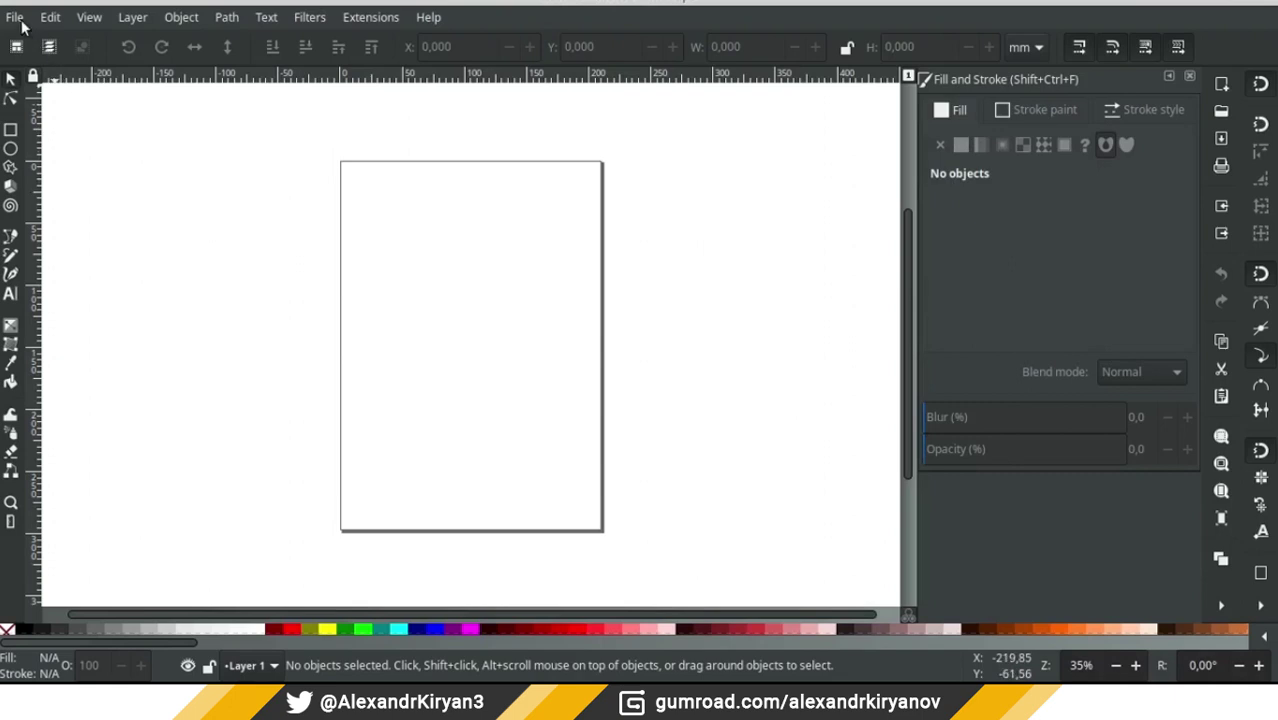
Step: In Document Properties, set both the display units and the page-size units to px
click(16, 20)
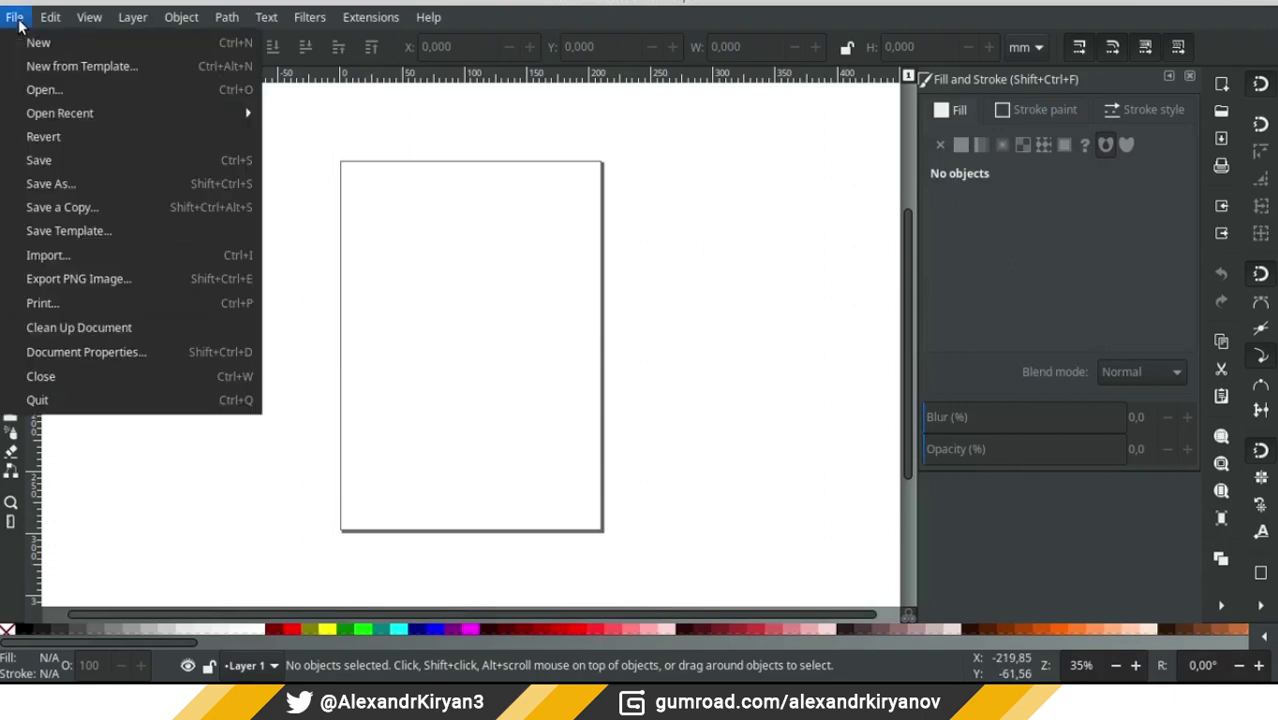
click(87, 354)
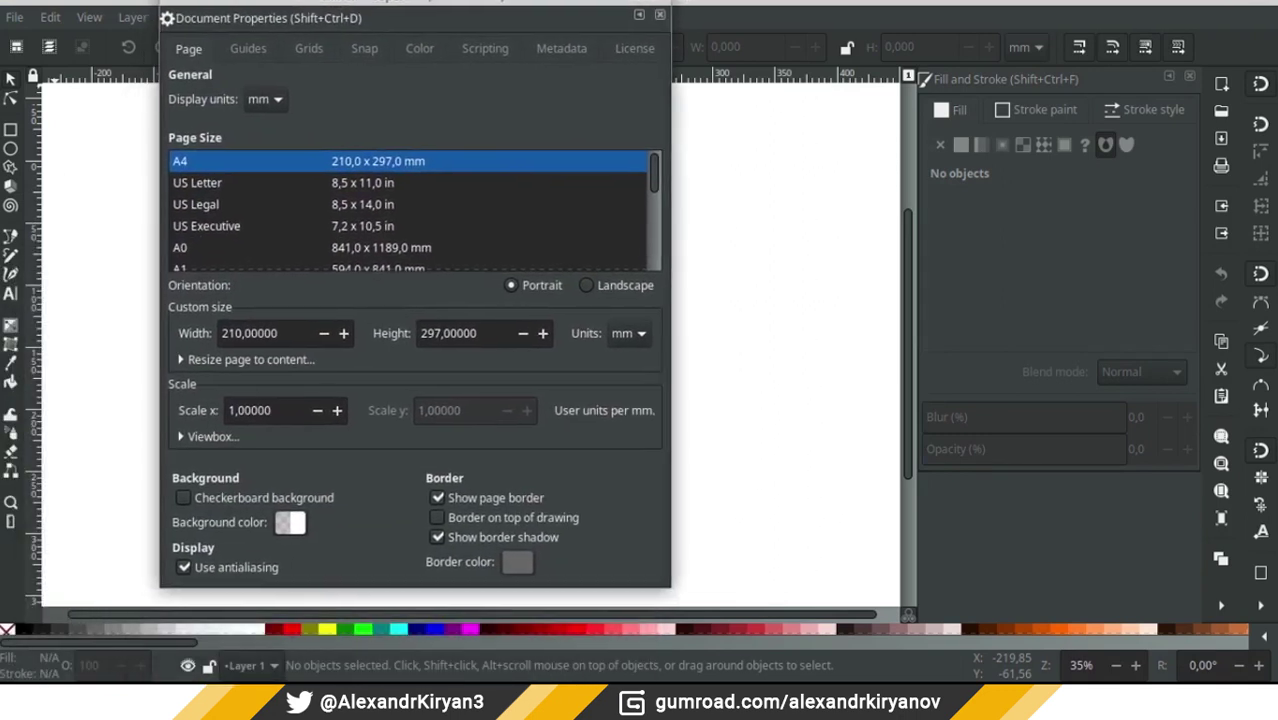
click(267, 110)
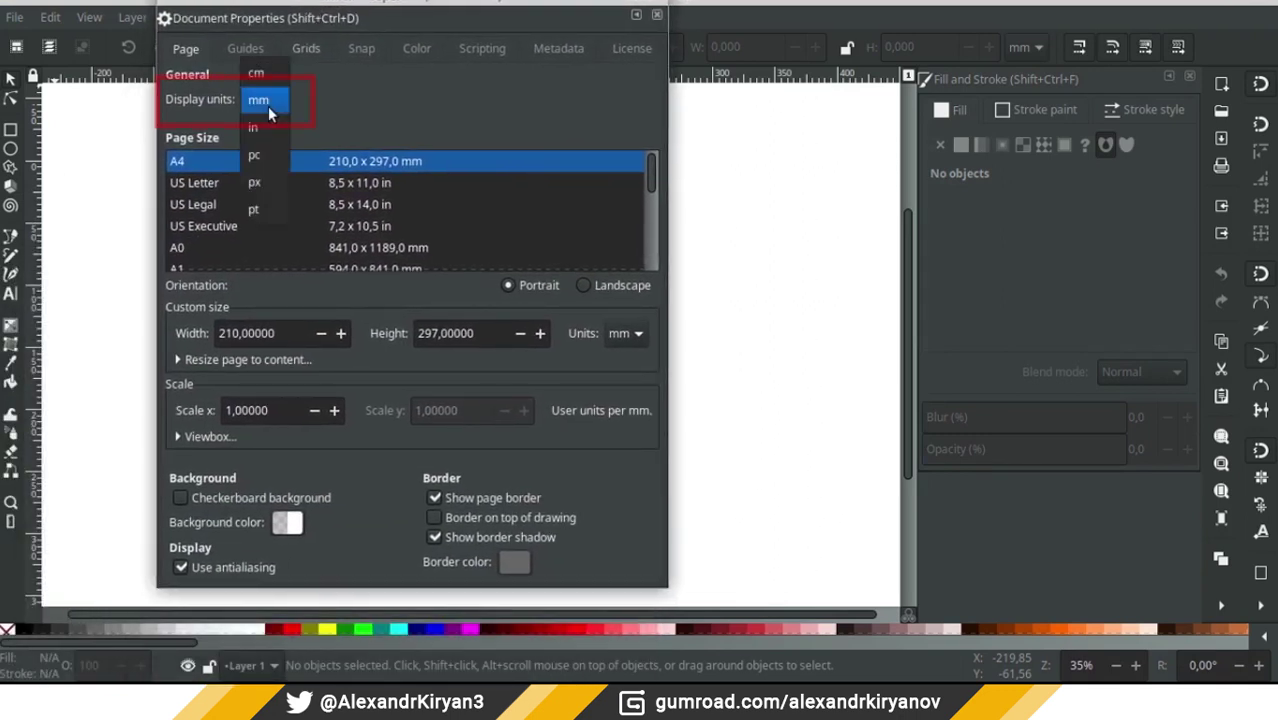
click(262, 188)
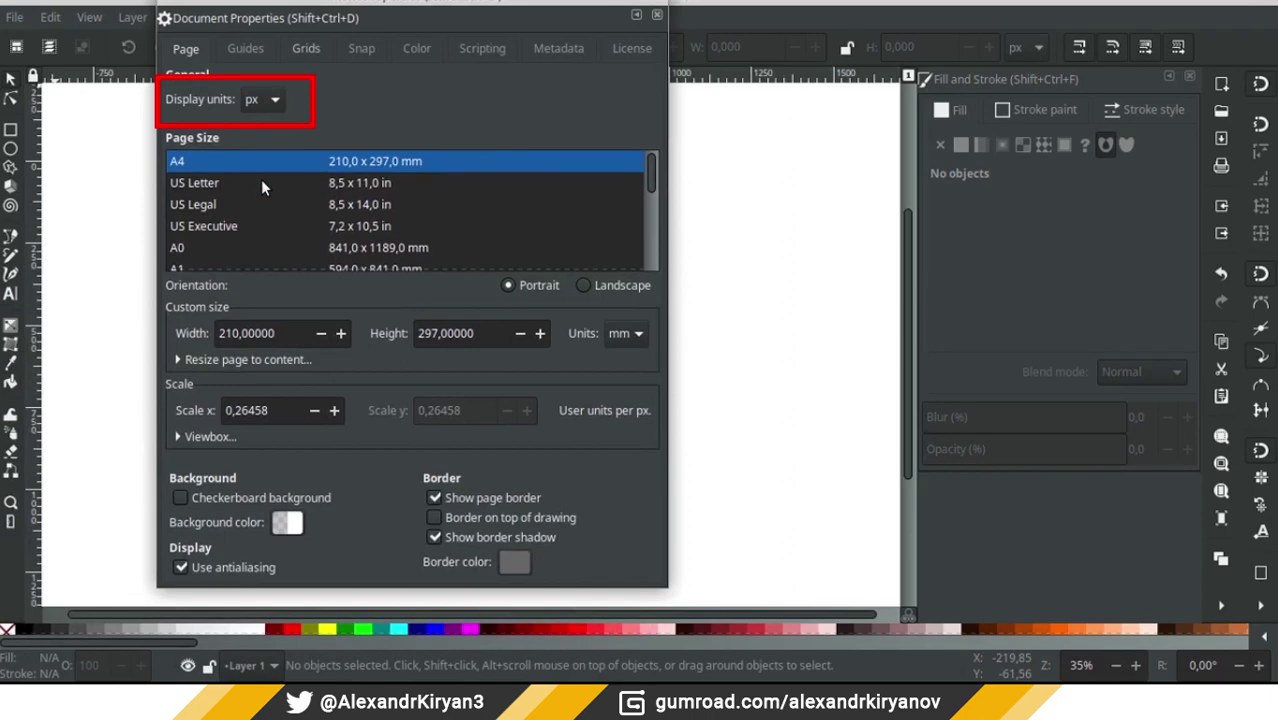
click(640, 334)
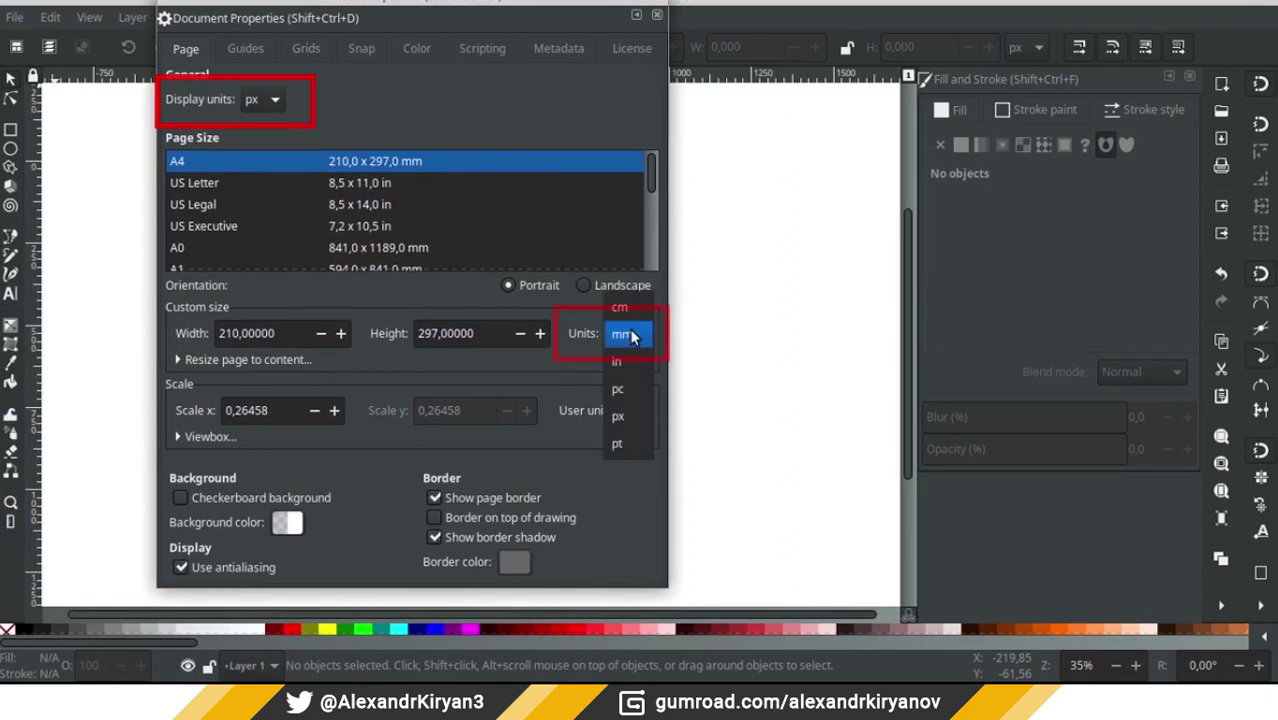
click(622, 436)
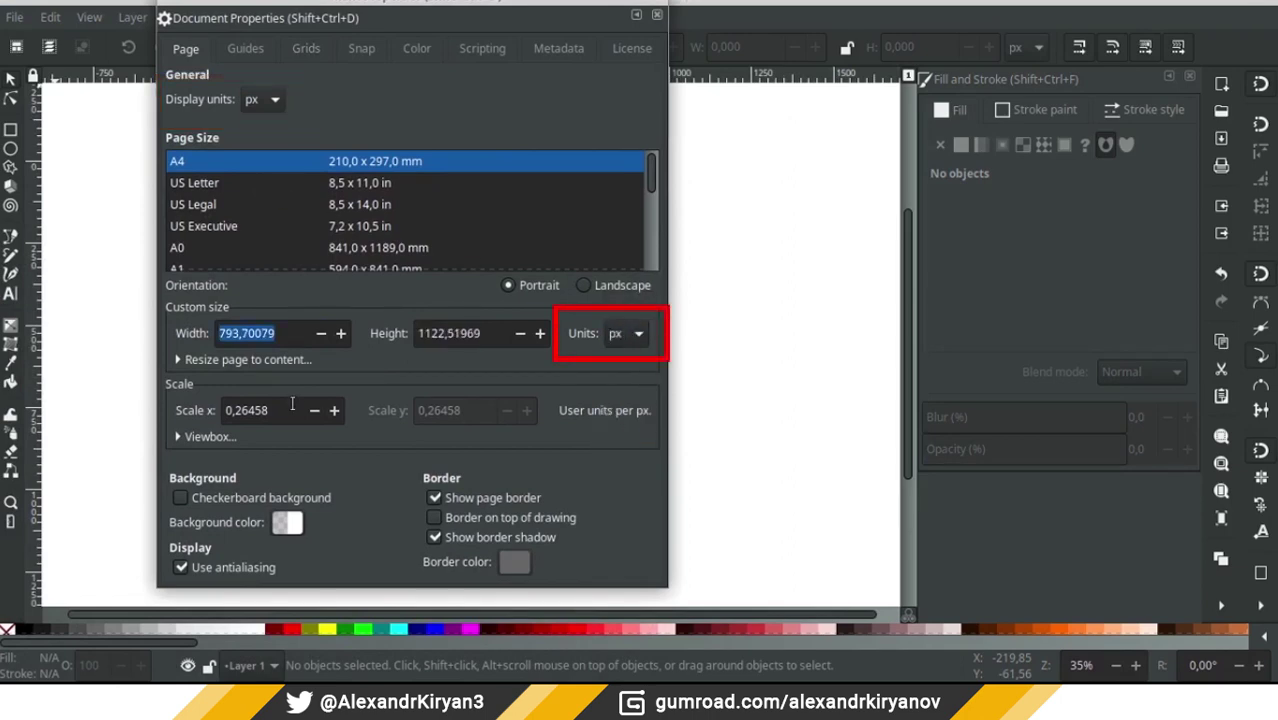
Step: Set Scale x to 1 and the page size to 1920 × 1080 px, then close the dialog
drag(265, 410, 198, 410)
text(1)
key(Return)
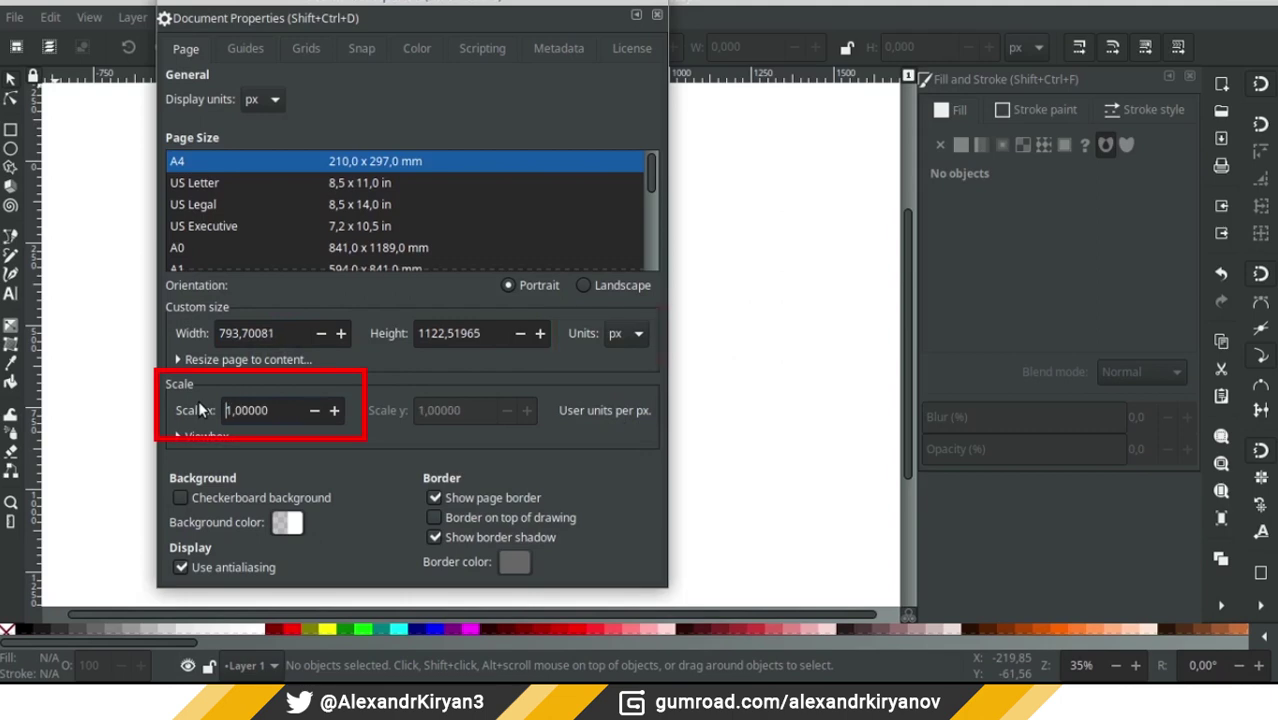
drag(293, 330, 88, 318)
text(1920)
key(Tab)
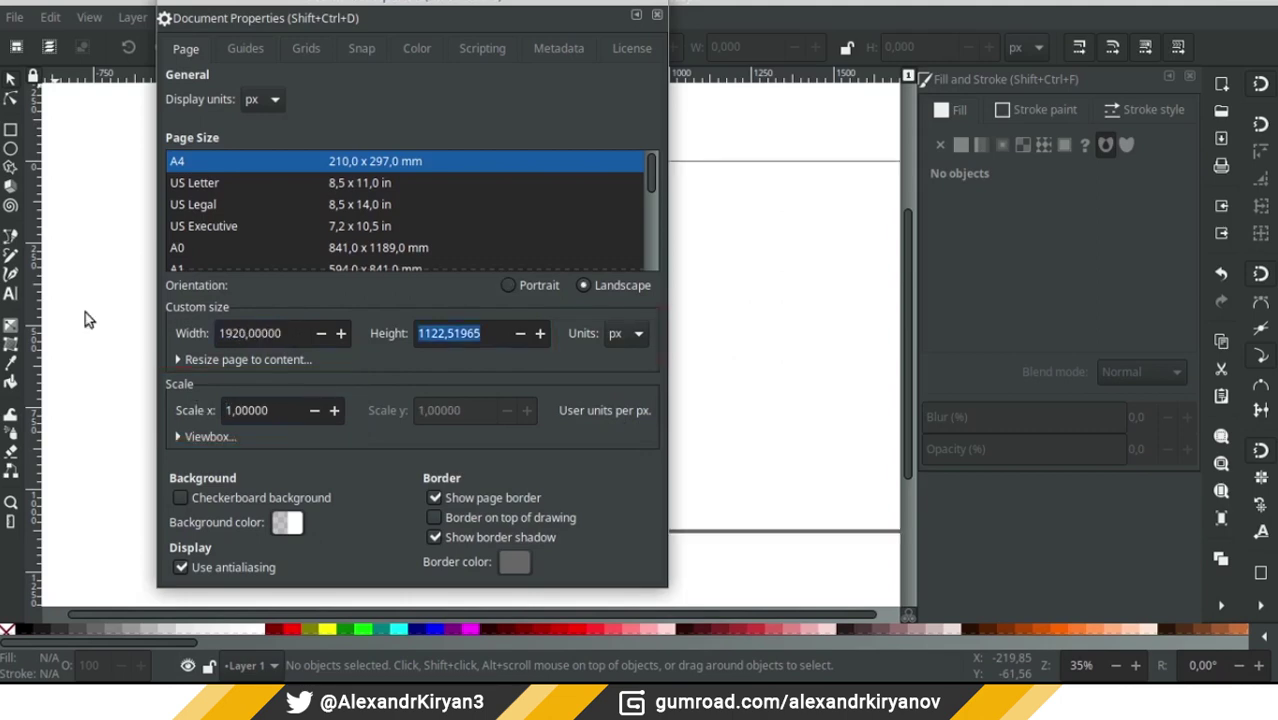
text(1080)
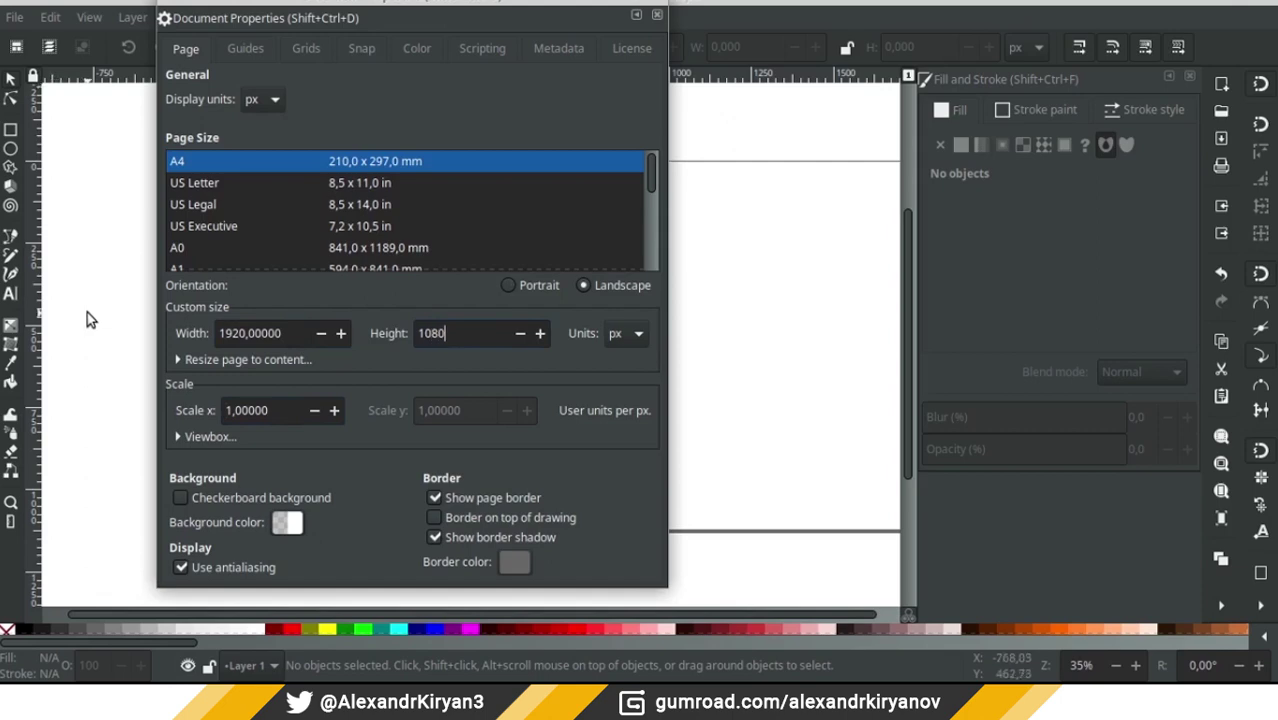
key(Return)
key(Escape)
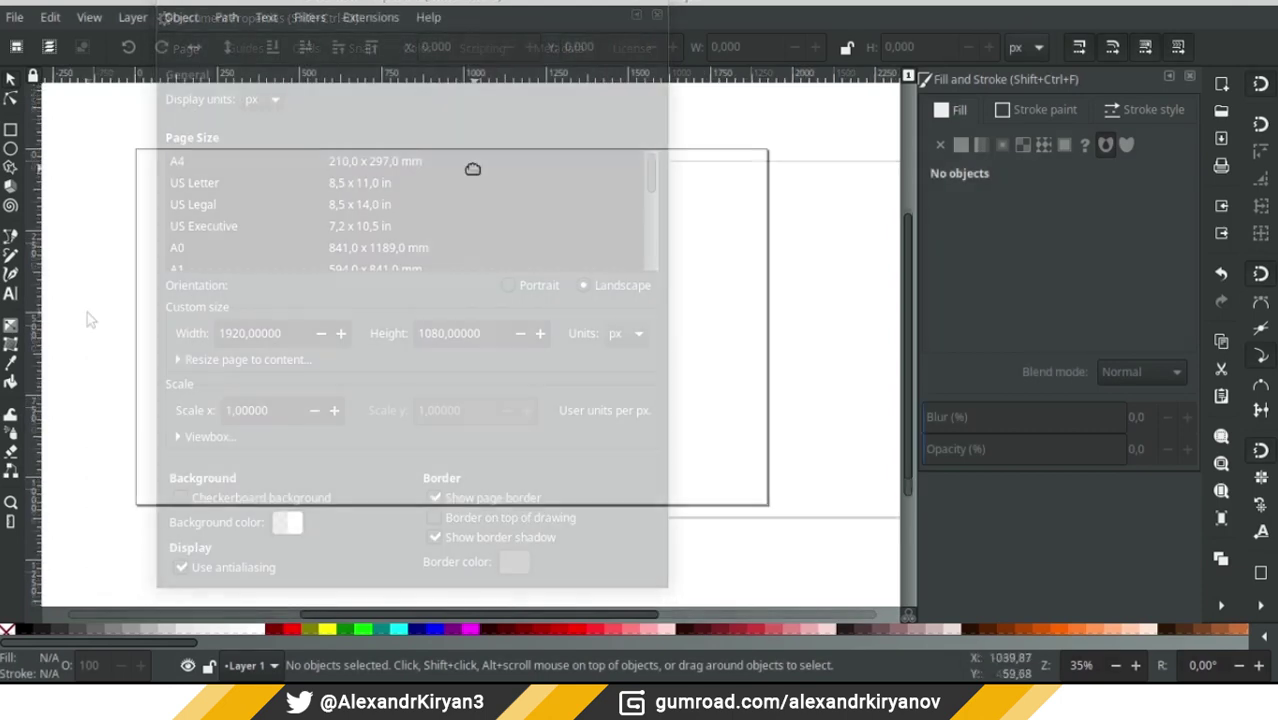
Step: Keep px as the coordinate units and draw a red rectangle near the page's upper left
click(1024, 50)
click(1024, 72)
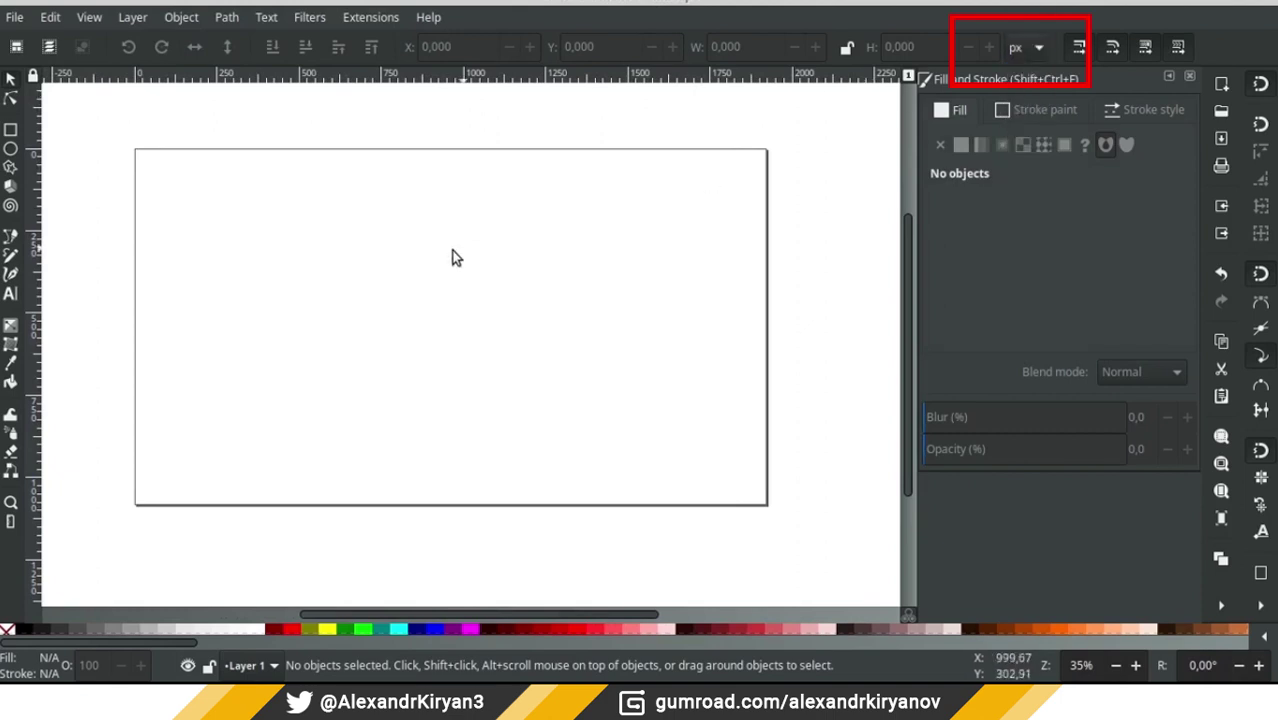
mouse_move(451, 257)
mouse_down()
mouse_move(476, 248)
mouse_move(471, 257)
mouse_up()
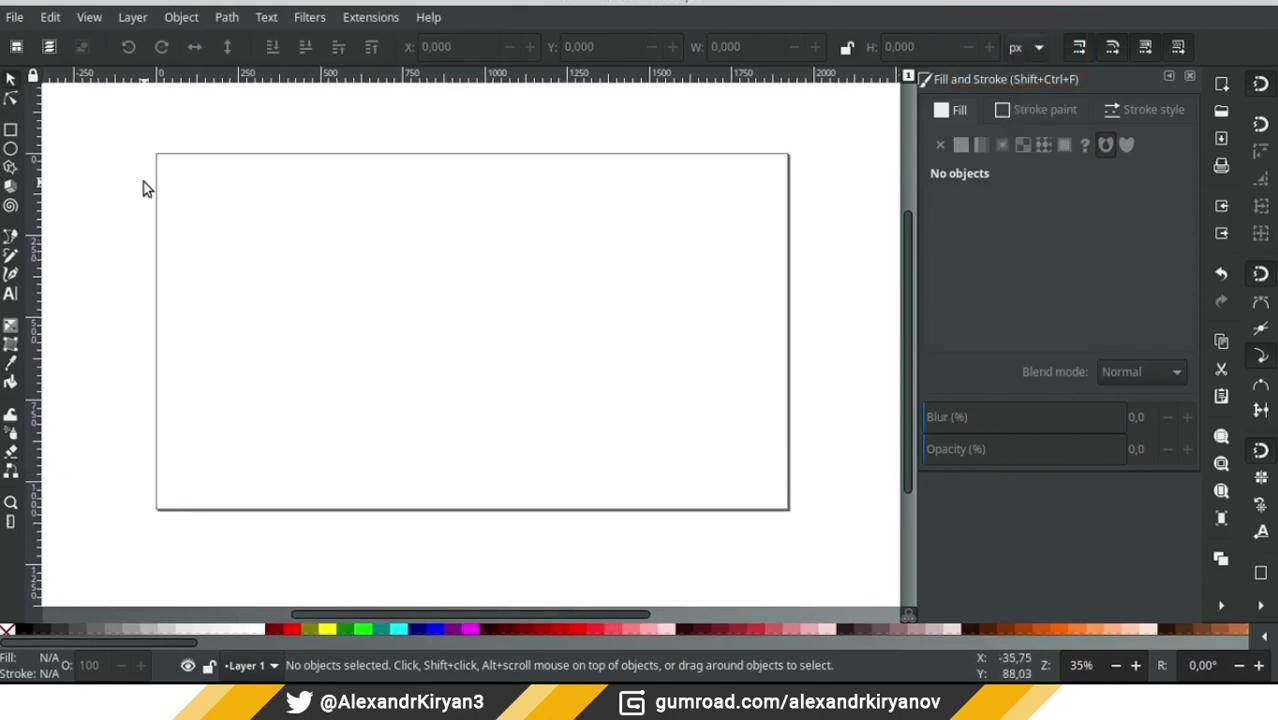
click(10, 131)
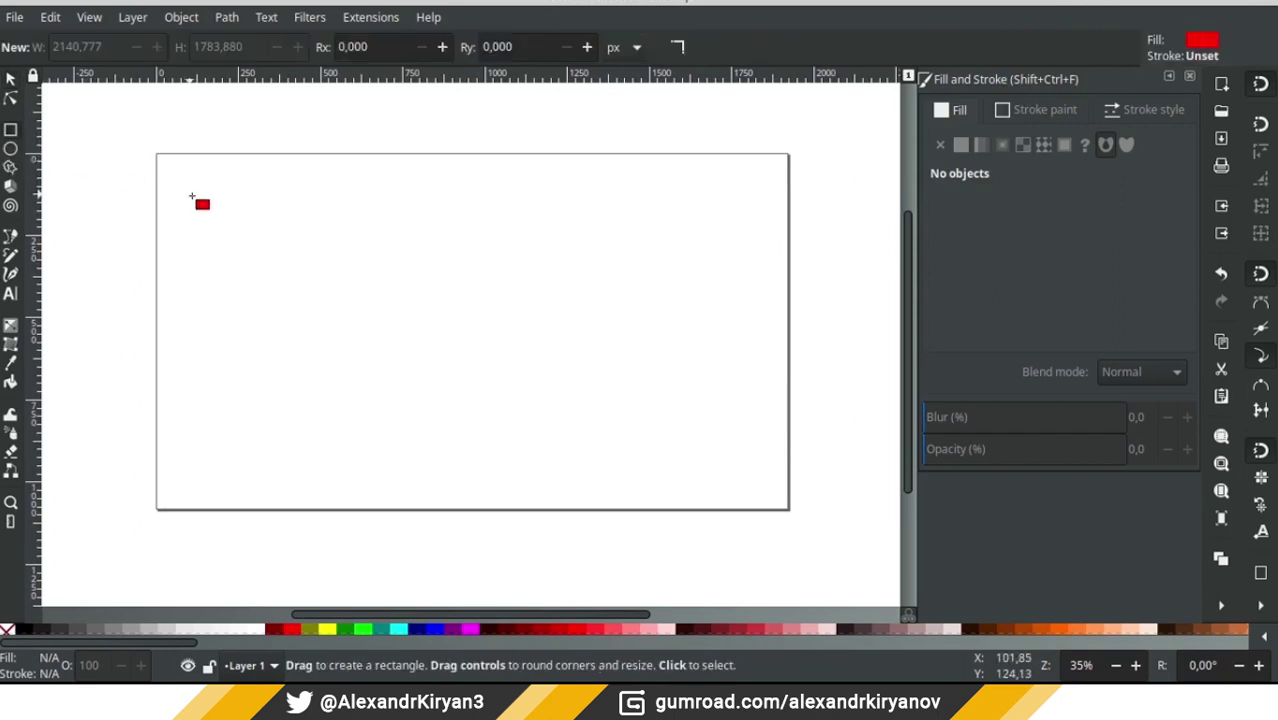
drag(222, 218, 452, 416)
click(346, 177)
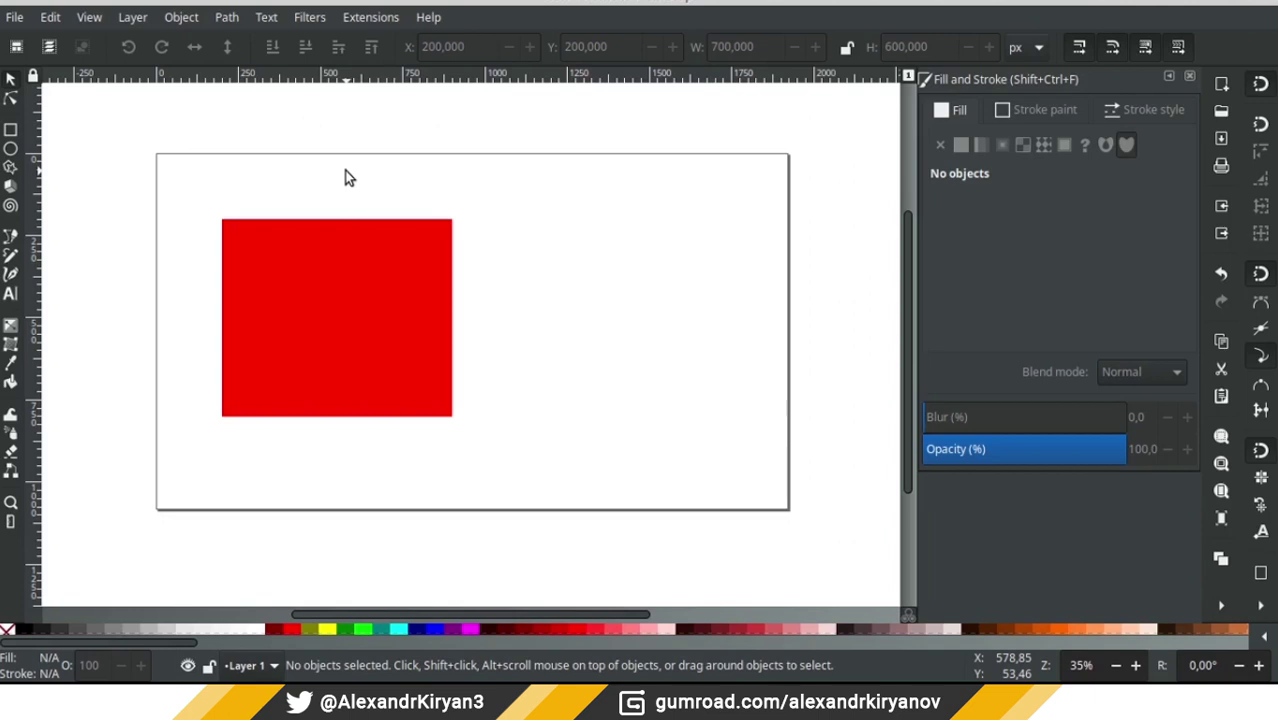
Step: Rename the red rectangle's ID from rect833 to My_Rectangle in Object Properties
click(314, 292)
right_click(314, 292)
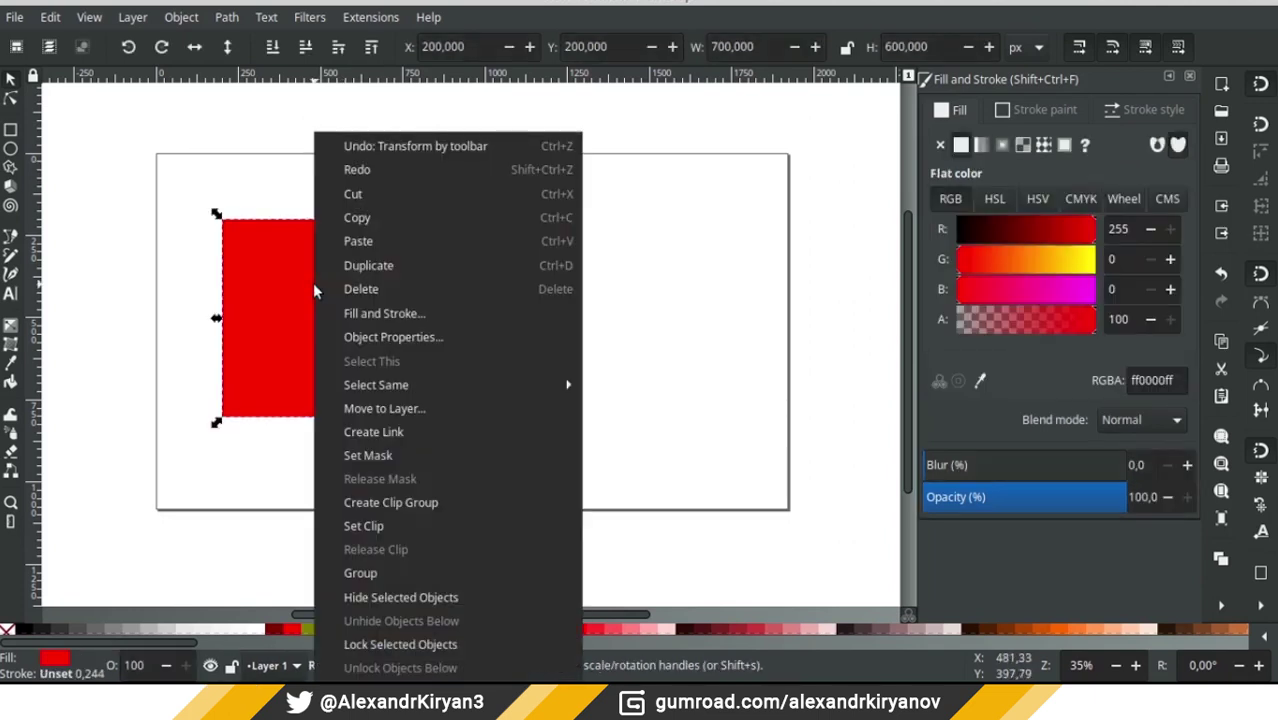
click(428, 342)
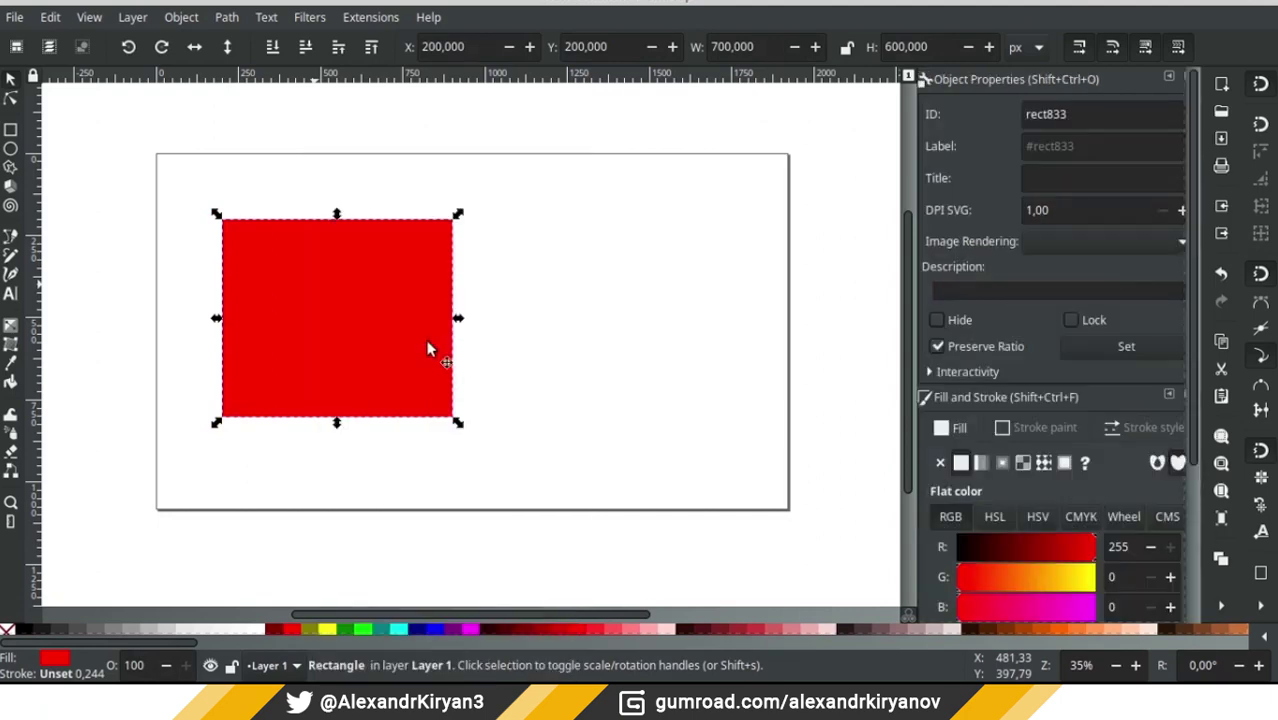
double_click(1104, 120)
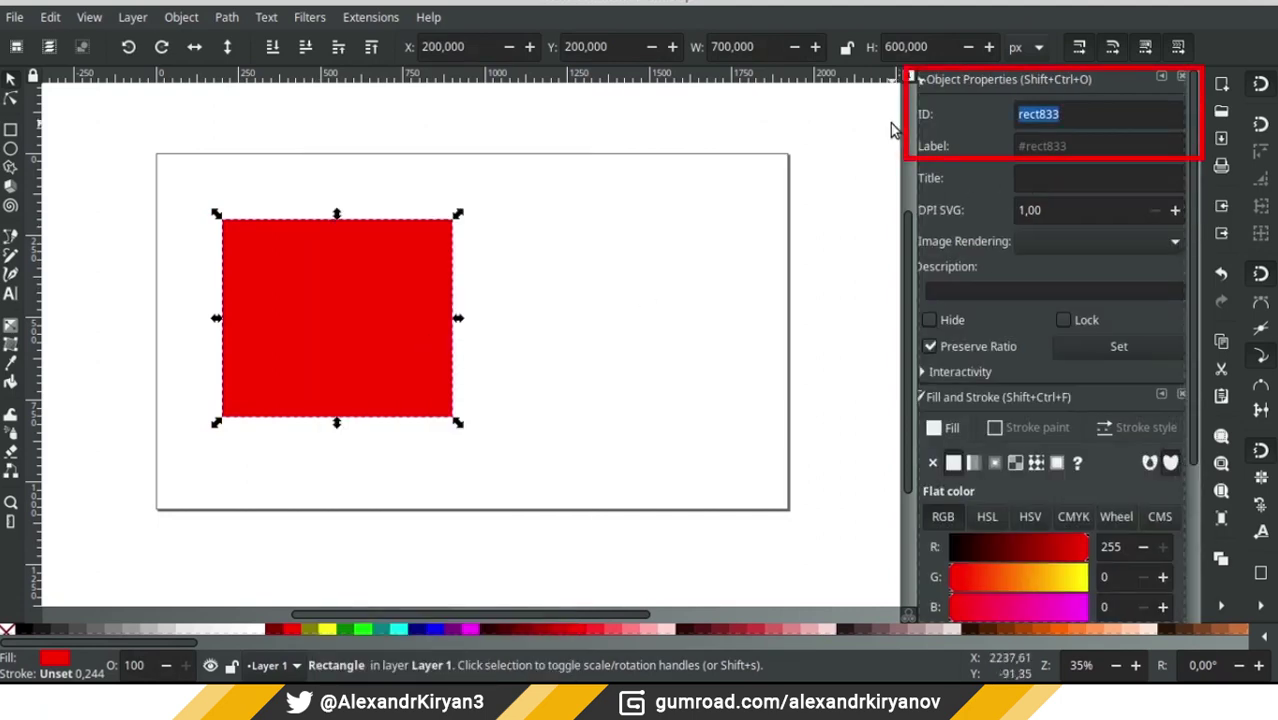
text(My_Rectangle)
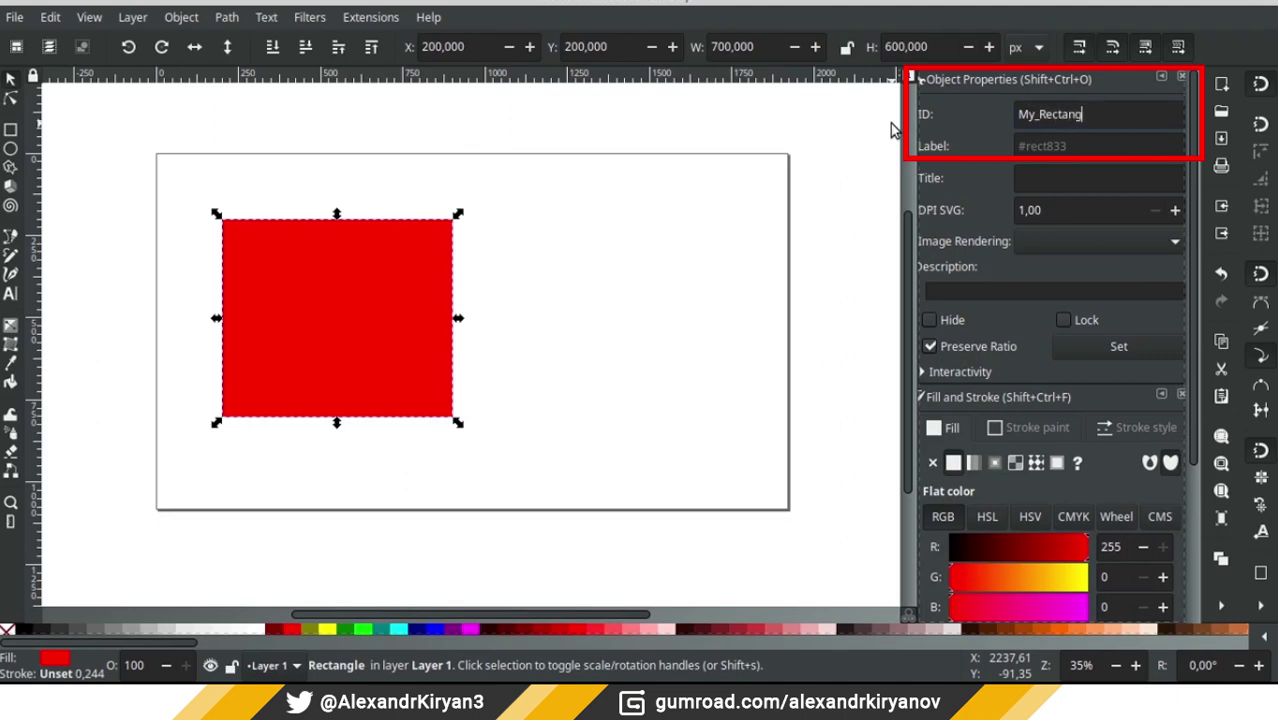
click(754, 215)
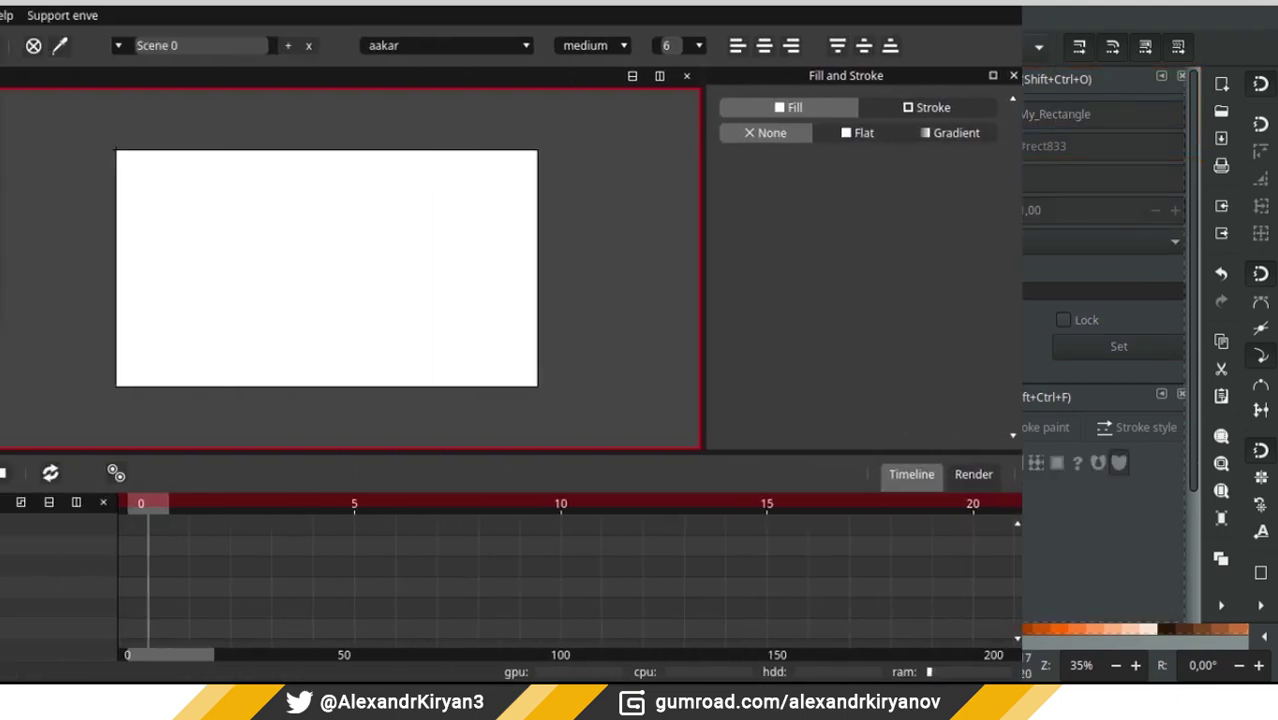
Step: Import the SVG into enve, inspect My_Rectangle's properties, and reveal its gradient handles
click(16, 15)
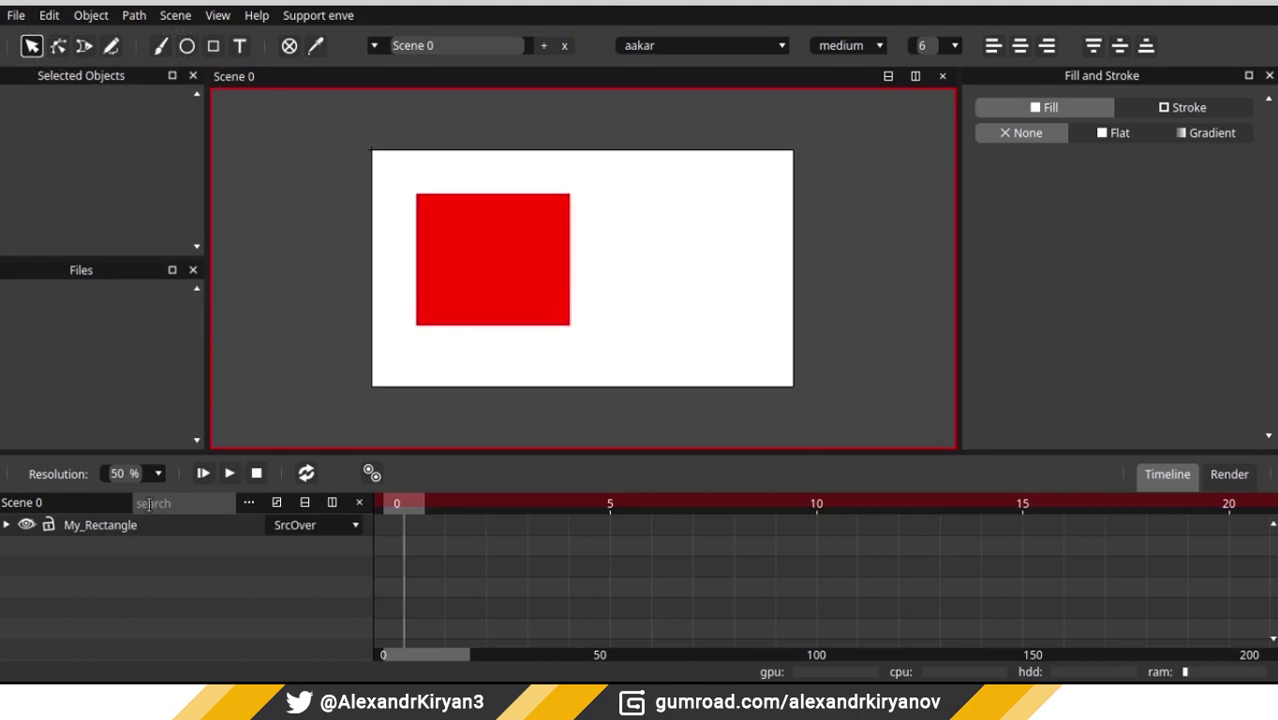
click(97, 530)
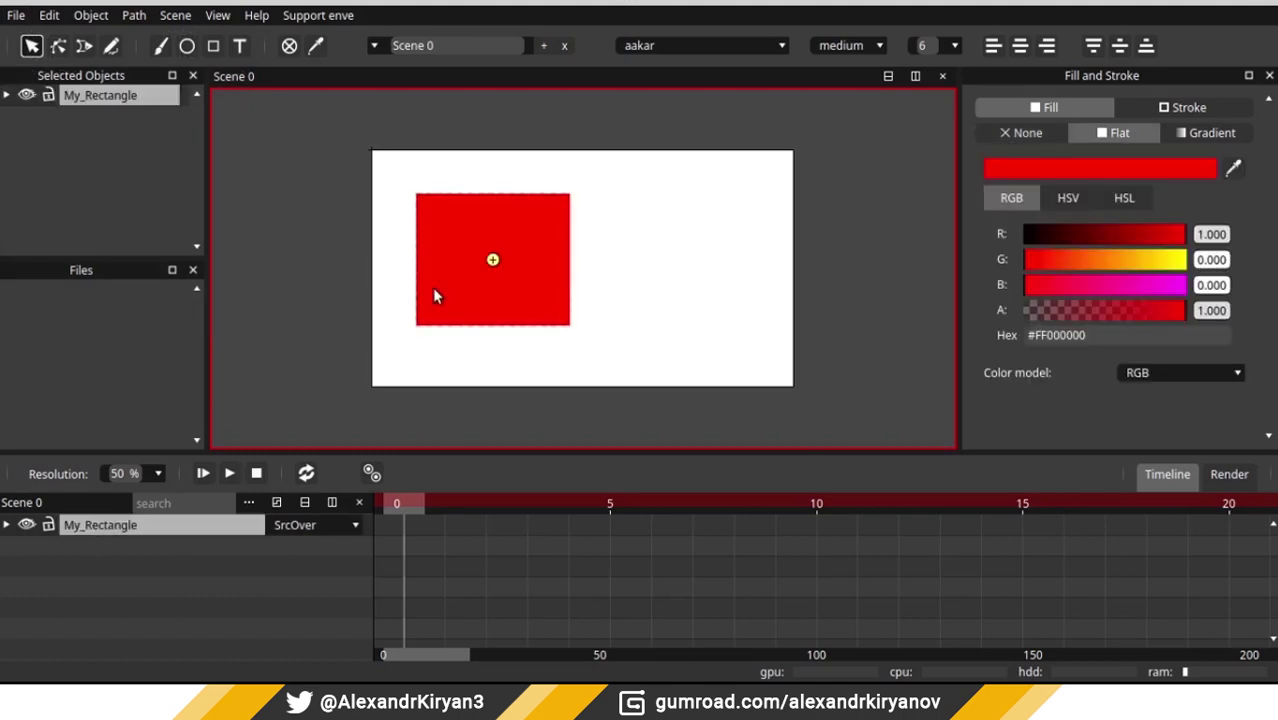
click(6, 526)
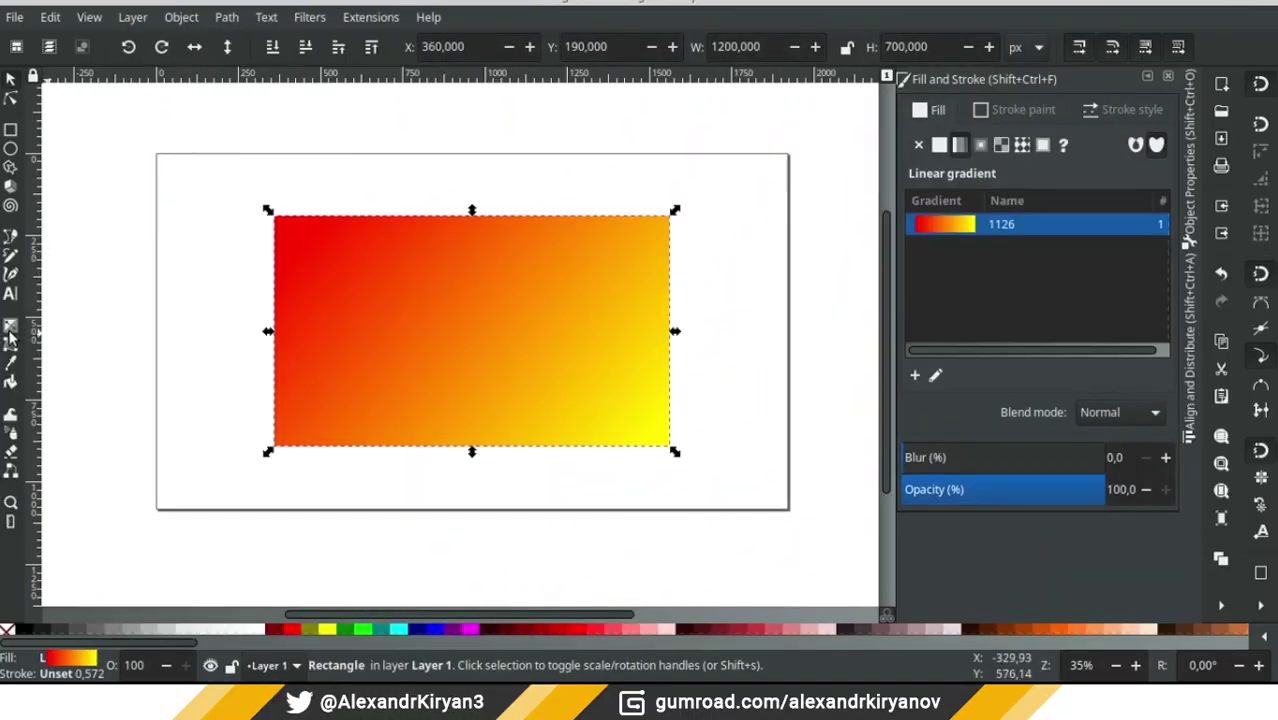
click(12, 338)
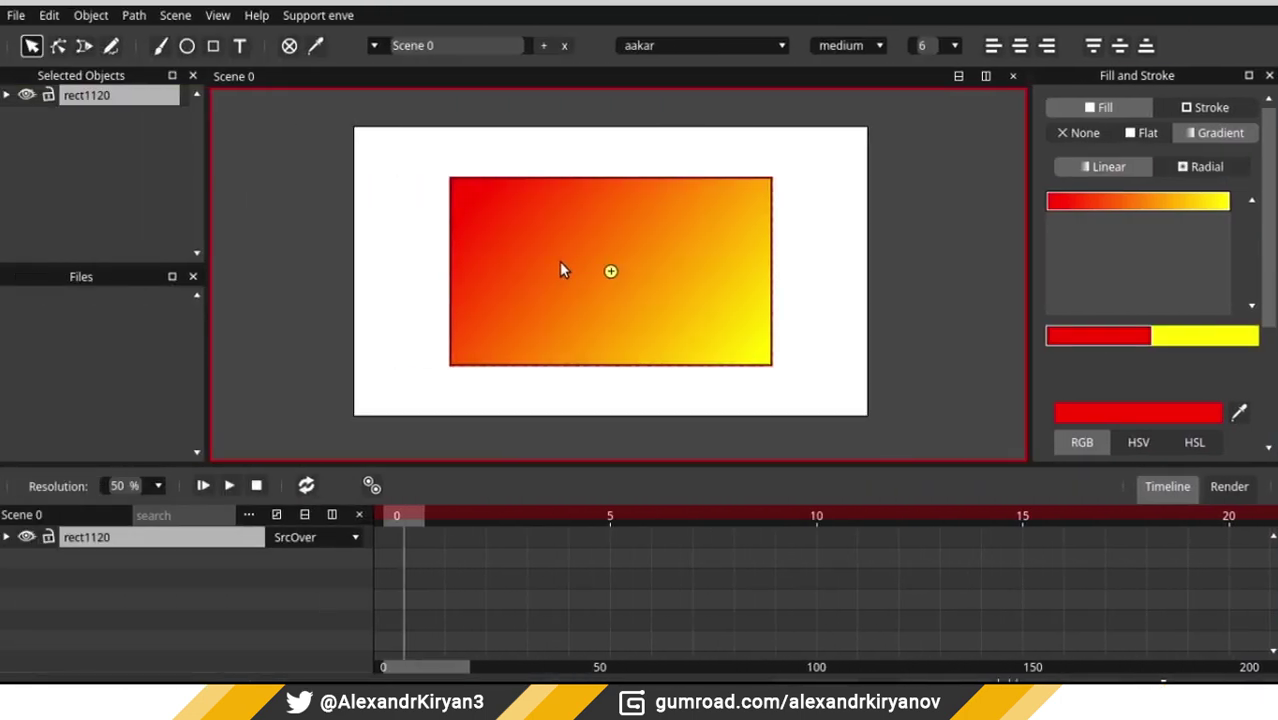
Step: Inspect the imported linear-gradient rectangle's handles in enve, then clear the selection
click(559, 261)
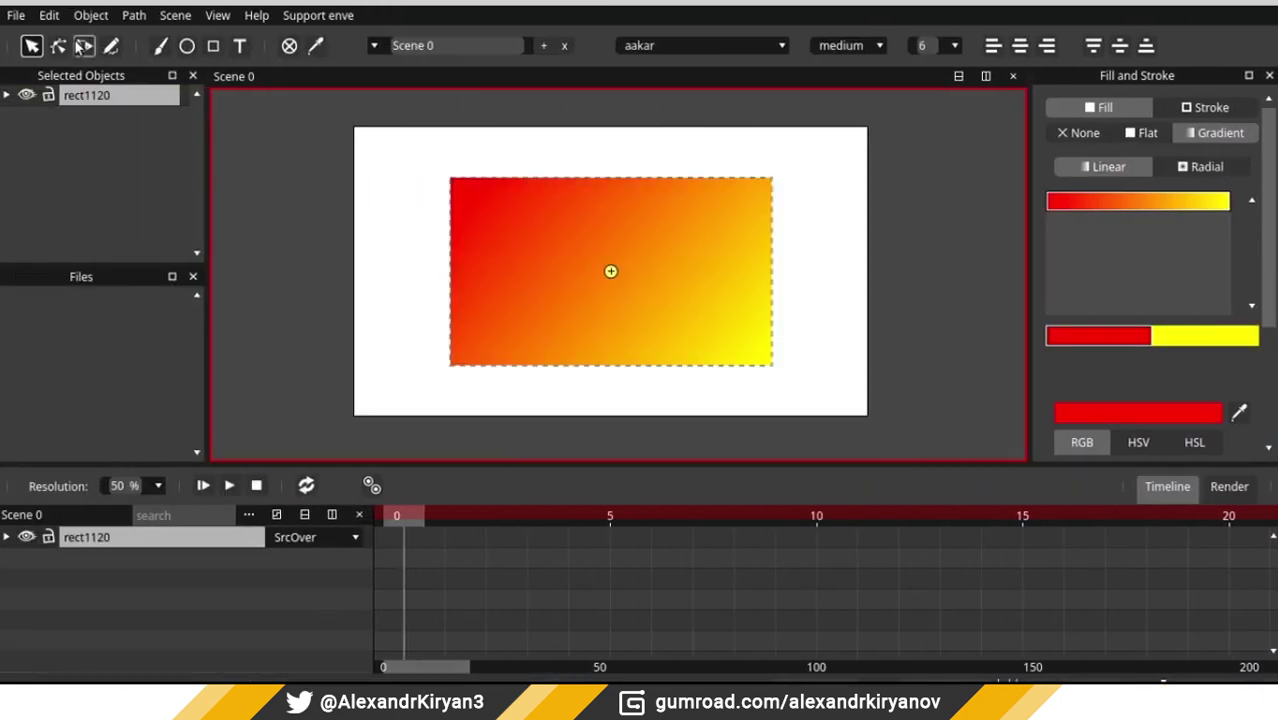
click(60, 49)
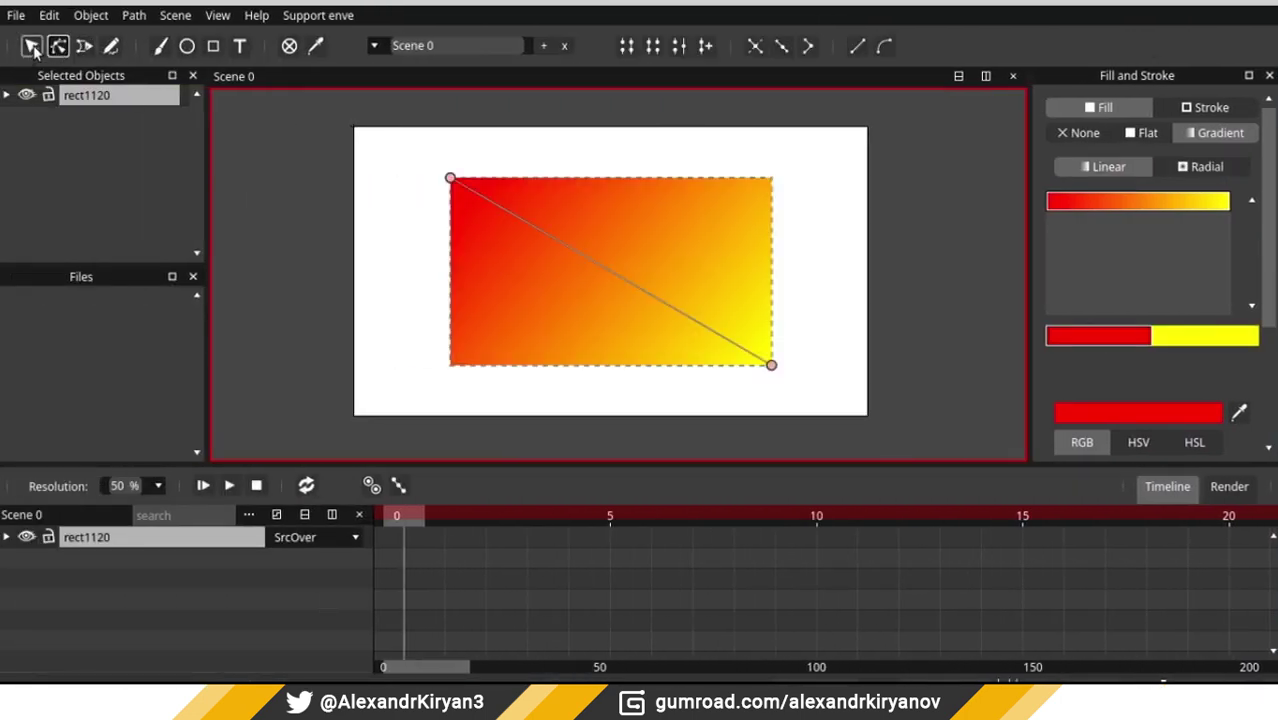
click(32, 47)
click(358, 242)
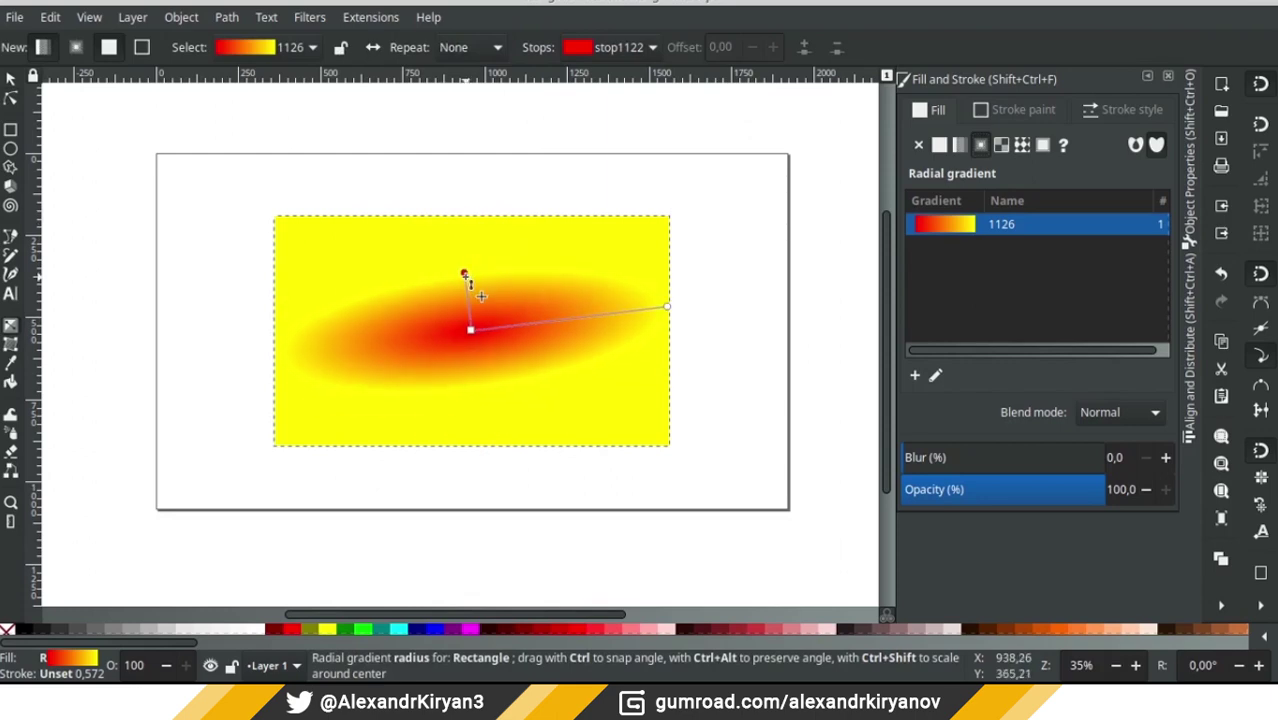
Step: Reshape the radial gradient's radii in Inkscape, setting the short radius upright
drag(668, 303, 895, 247)
drag(444, 252, 448, 234)
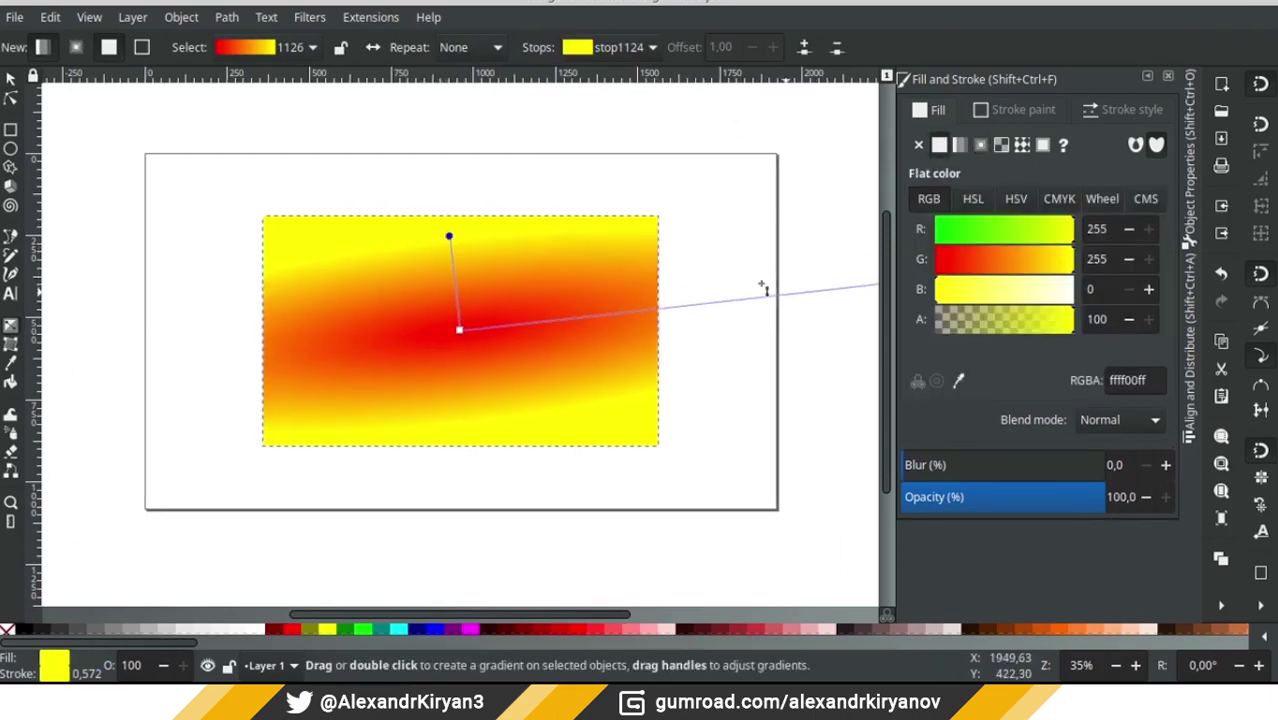
key(s)
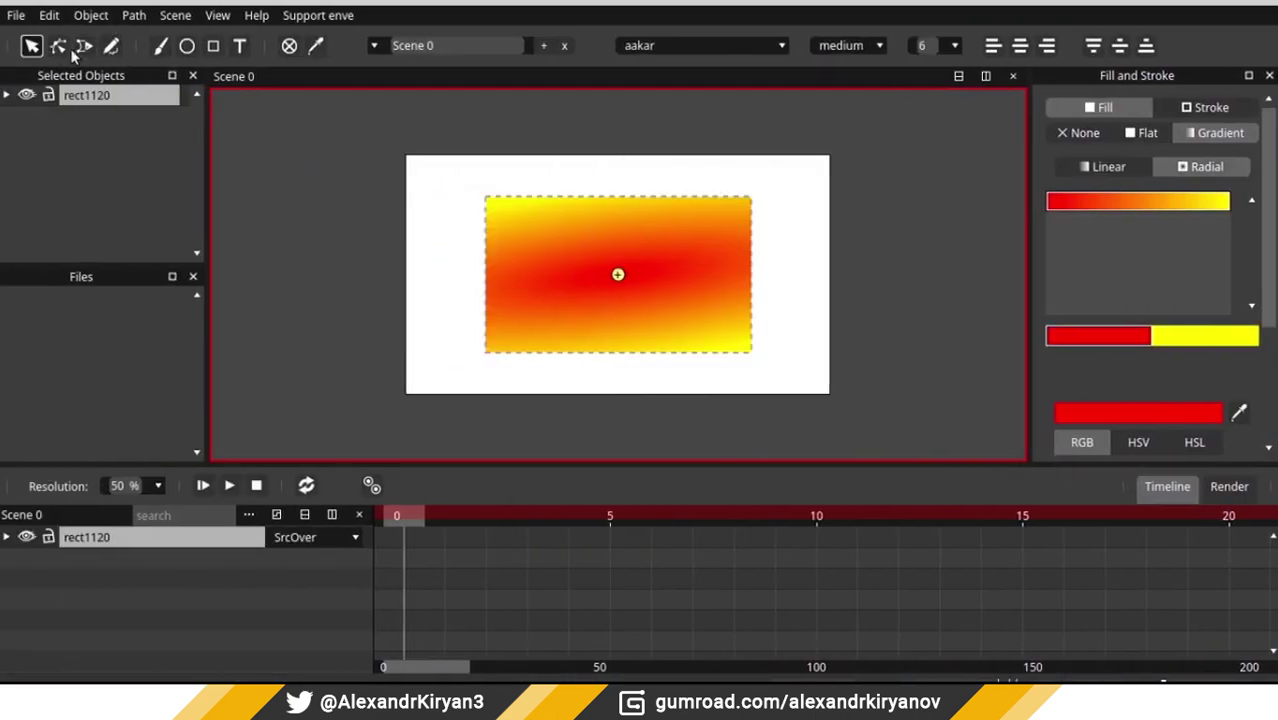
Step: Resize and re-angle the radial gradient and shift it toward the square's centre
click(6, 46)
drag(916, 305, 793, 280)
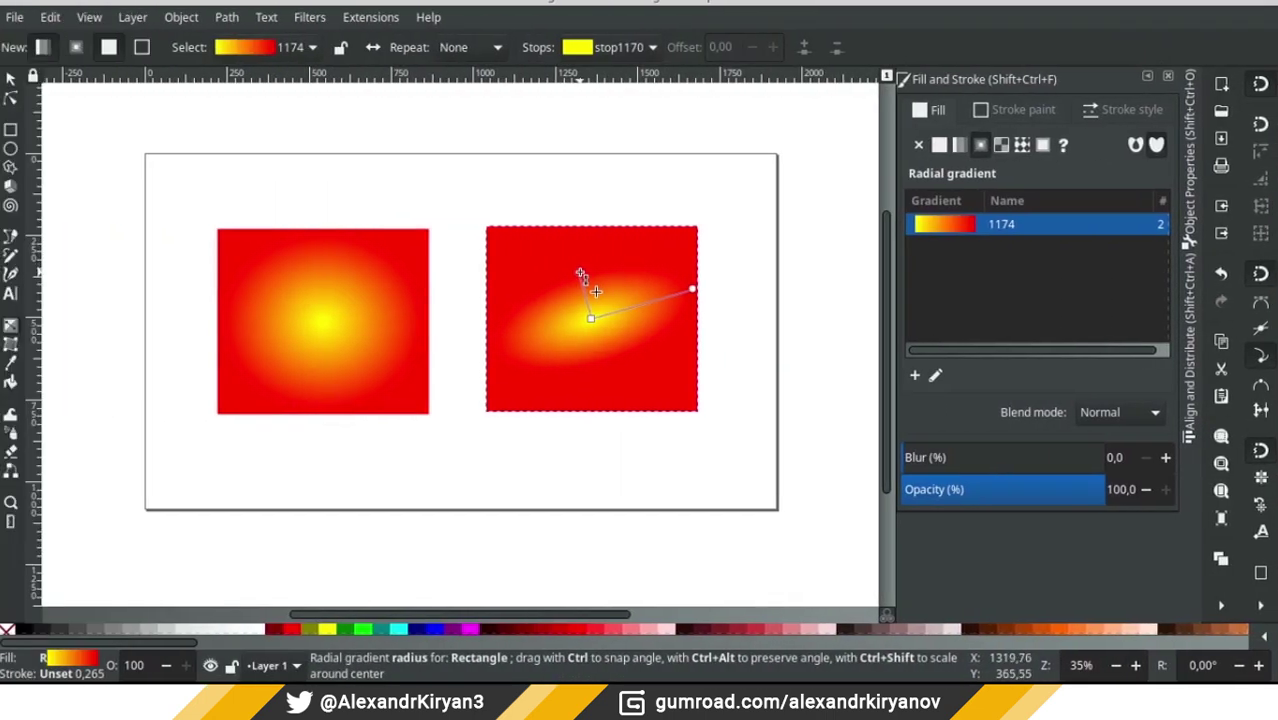
click(581, 275)
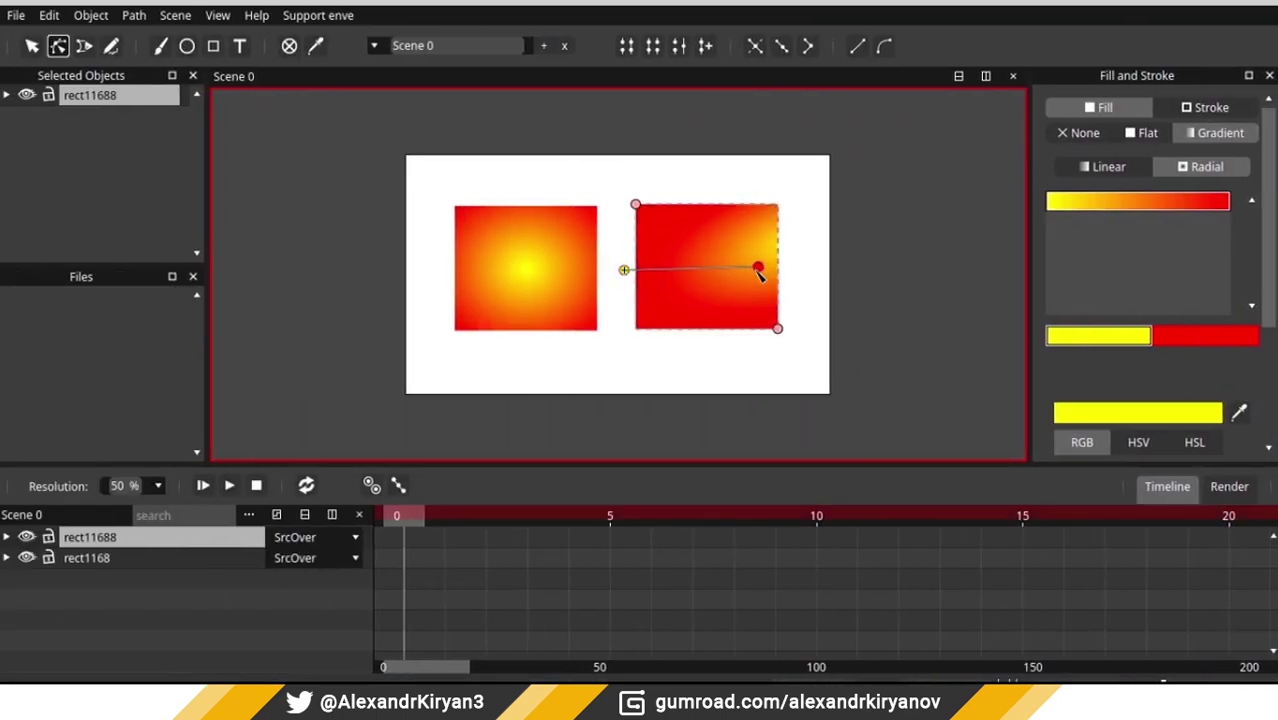
drag(759, 270, 667, 262)
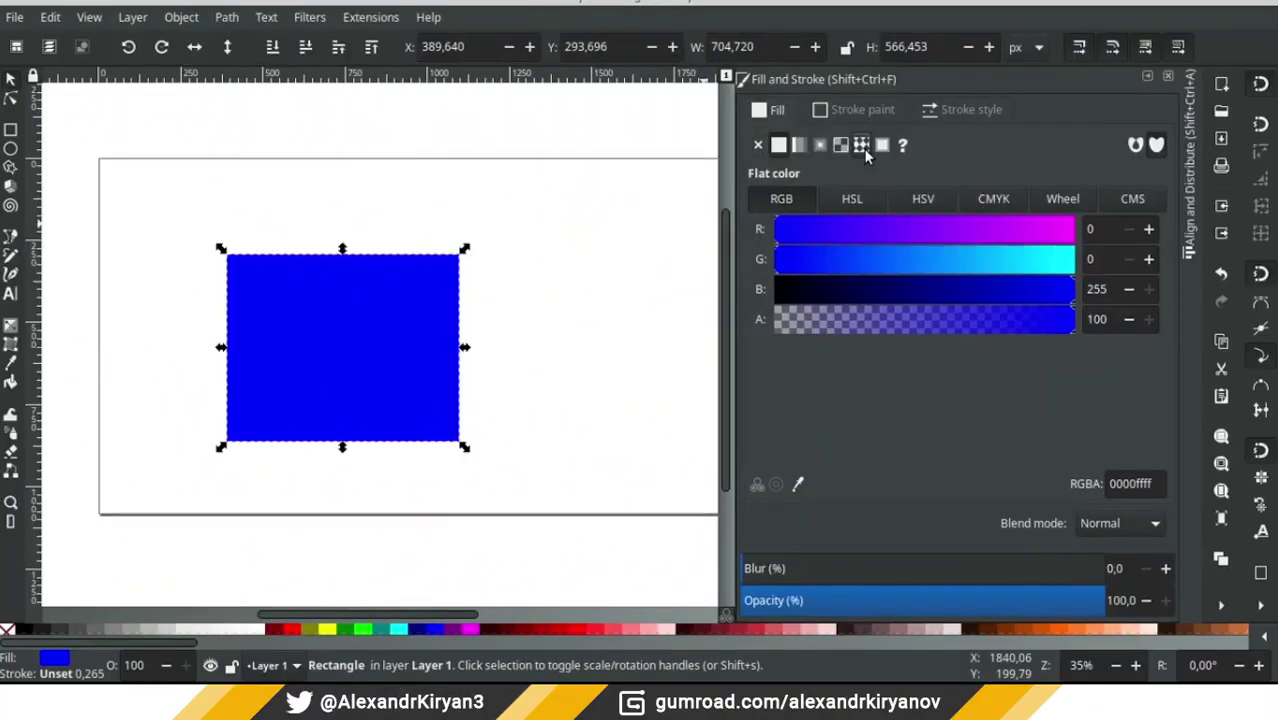
Step: Give the rectangle a Stripes 1:1 pattern fill and inspect the imported rect1498 in enve
click(861, 144)
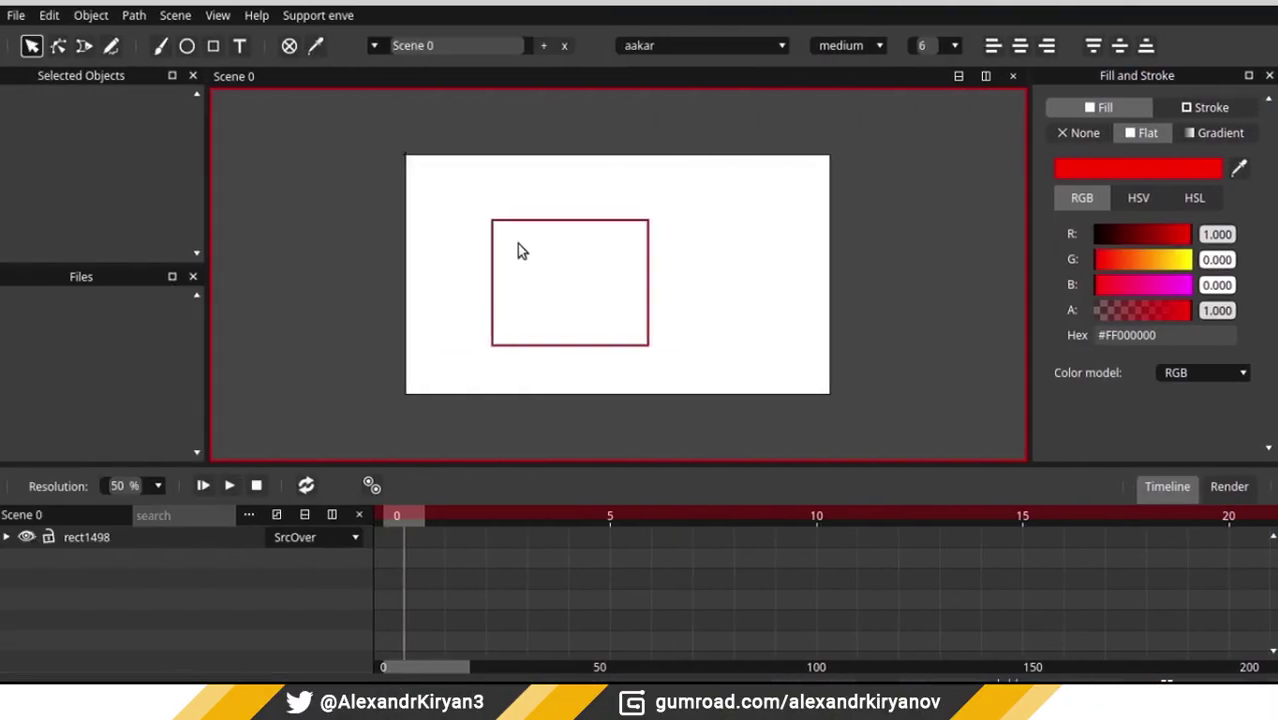
click(517, 243)
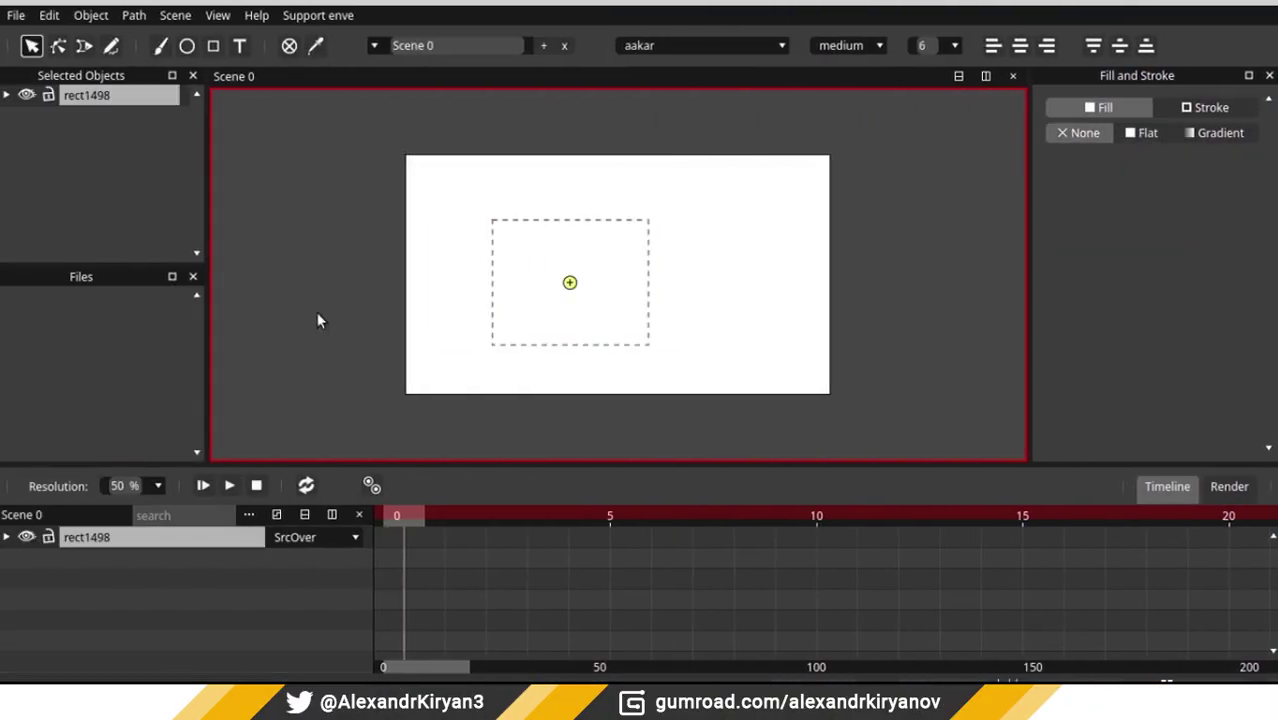
click(7, 537)
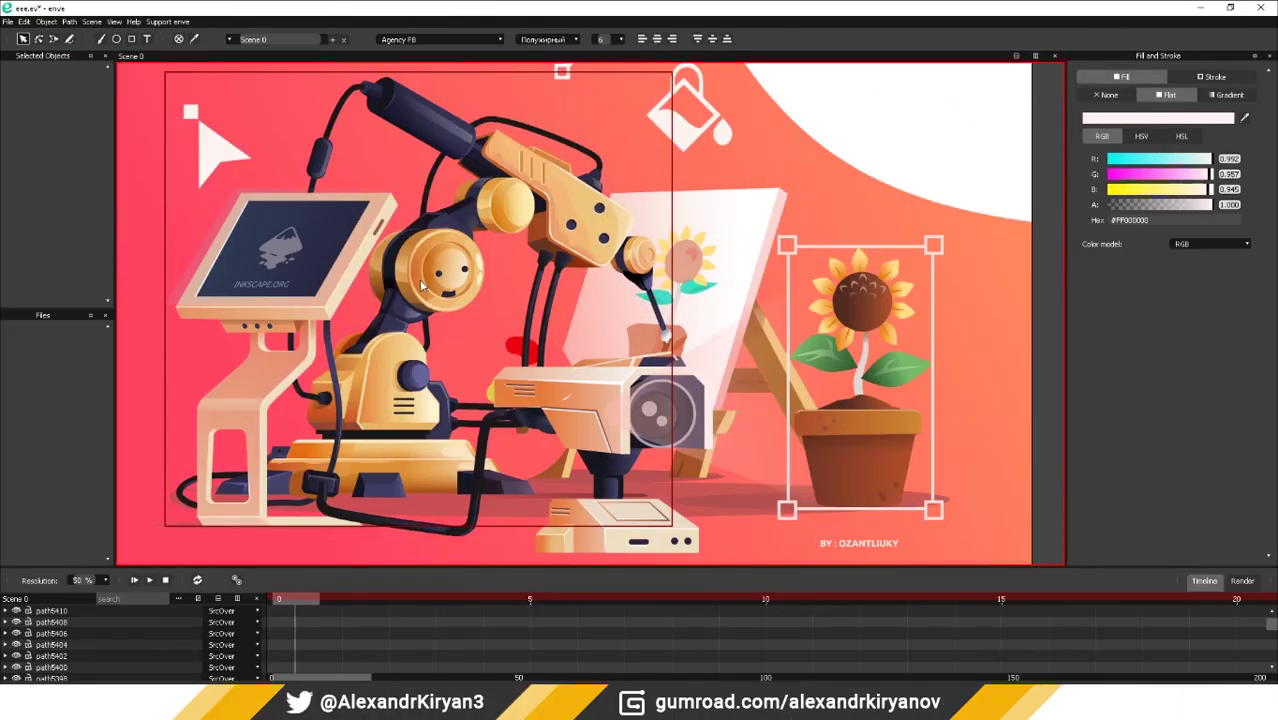
scroll(423, 287, down, 4)
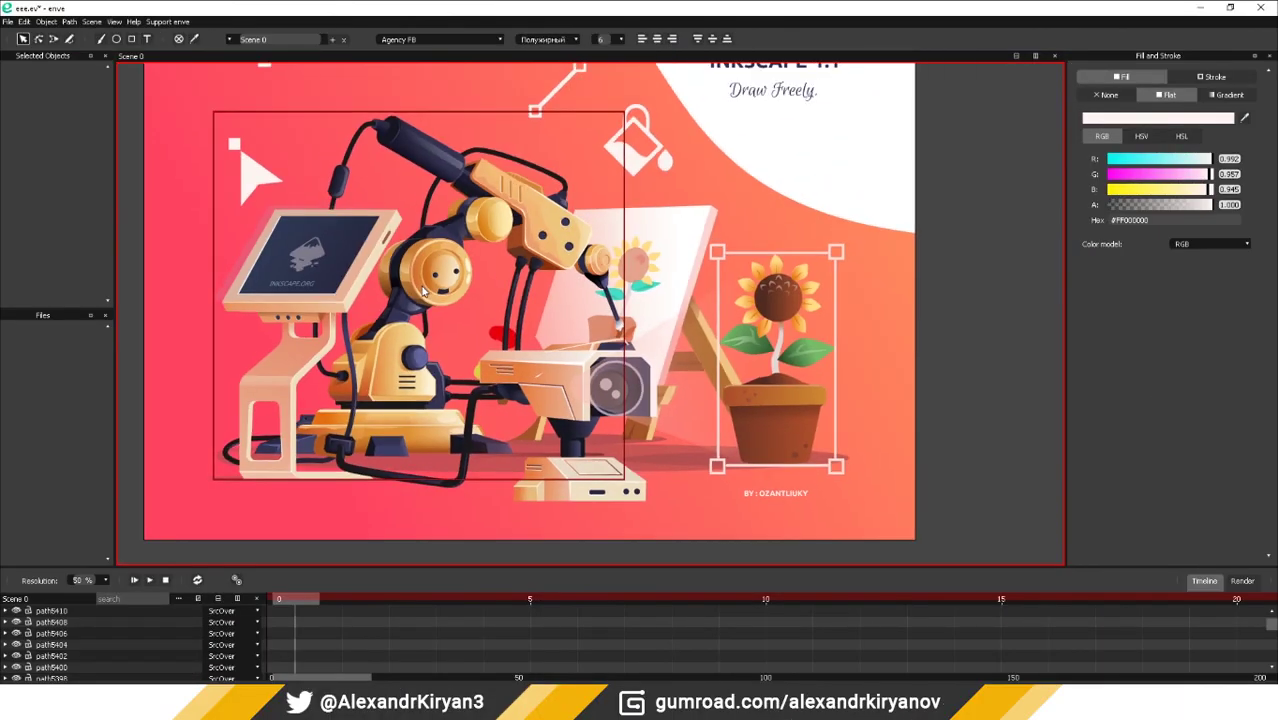
drag(426, 312, 410, 365)
click(752, 380)
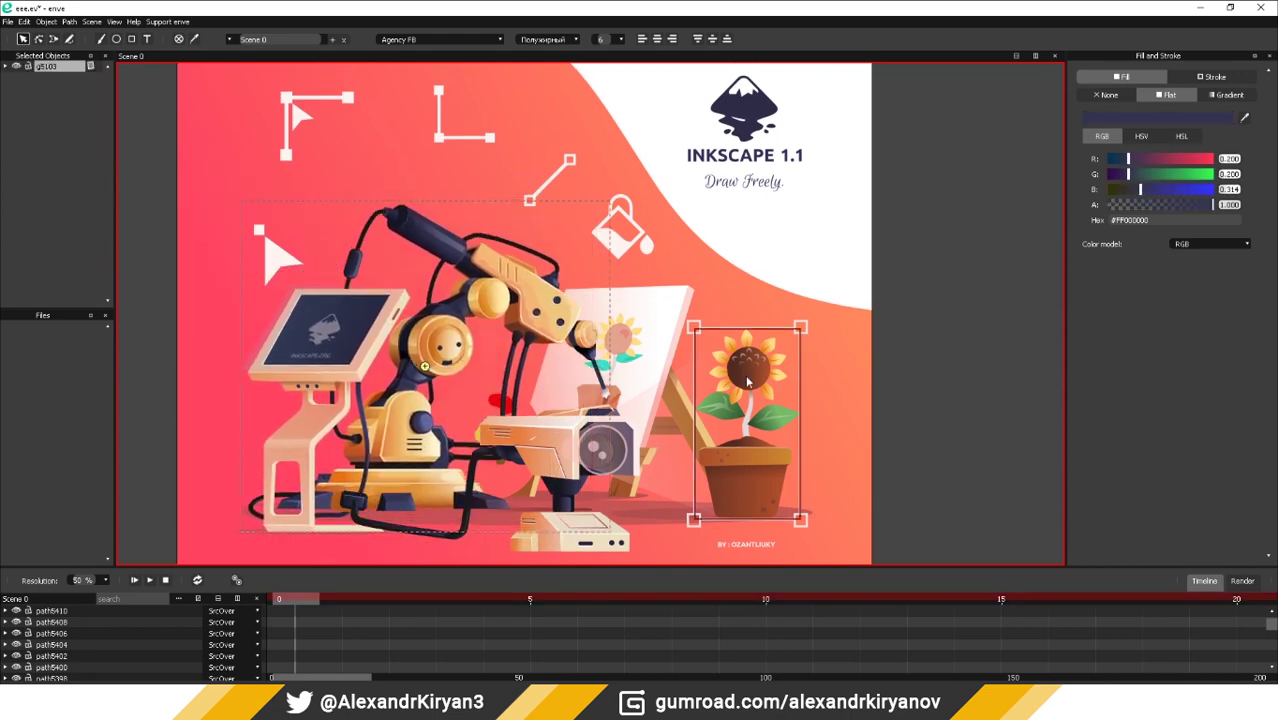
drag(762, 380, 778, 355)
key(Escape)
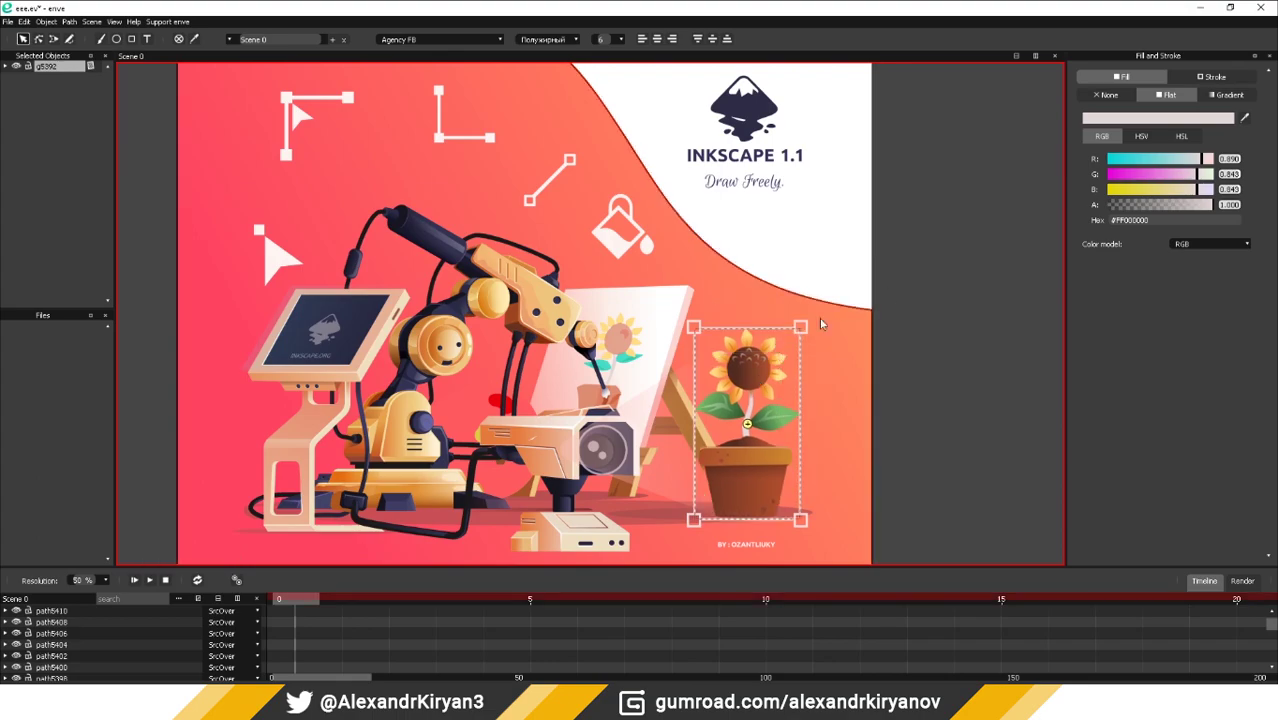